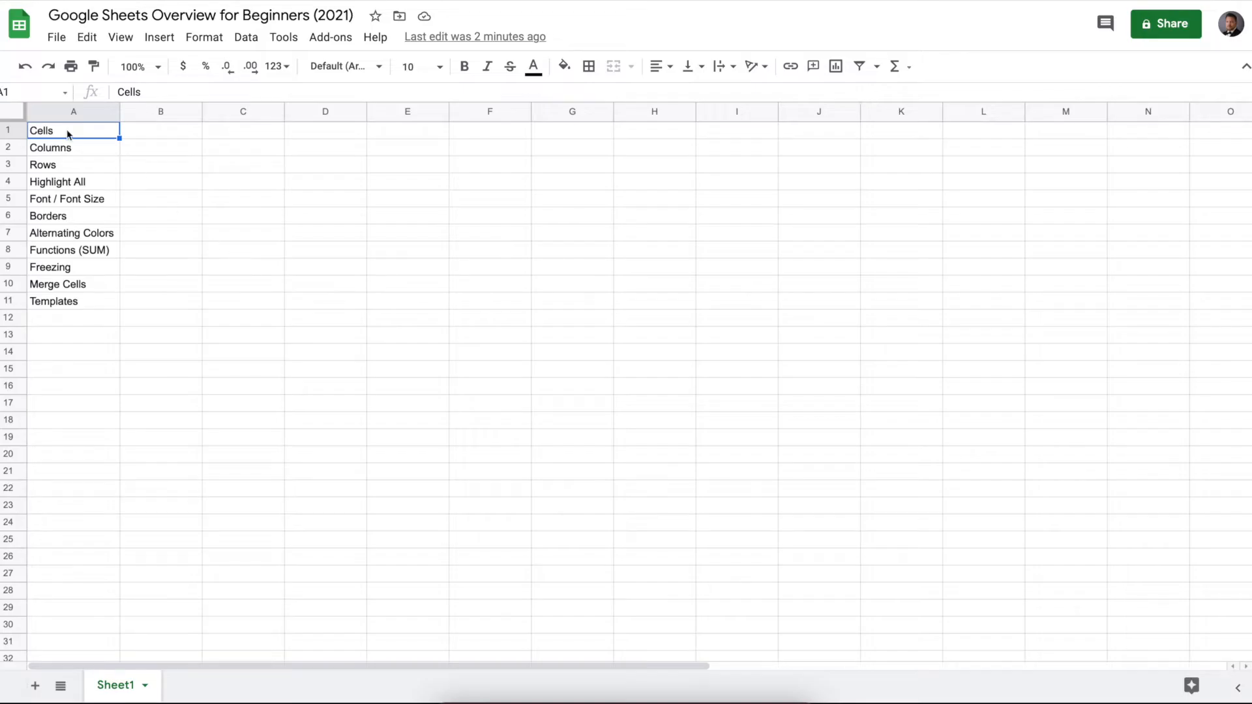
Step: Select several individual empty cells across the sheet one after another, ending on D5
click(178, 130)
click(370, 264)
click(254, 355)
click(510, 388)
click(388, 249)
click(303, 200)
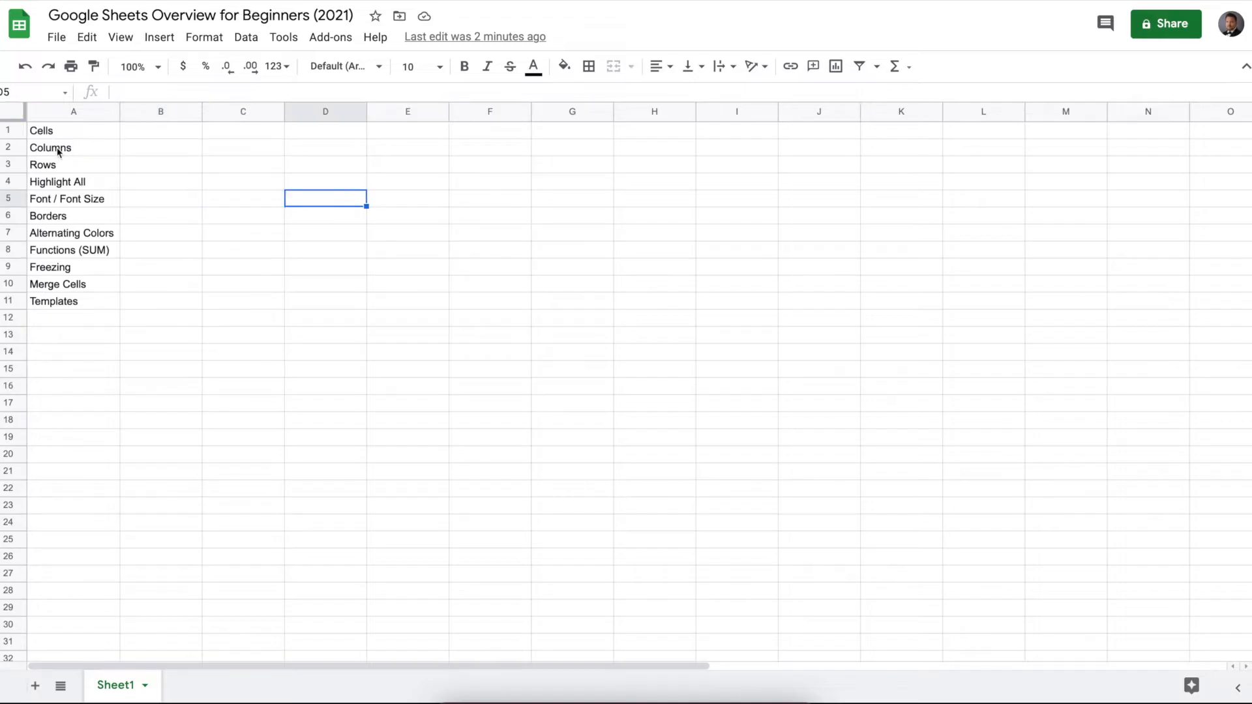
Step: Select whole columns one at a time, from column A through column G
click(58, 149)
click(59, 110)
click(171, 111)
click(251, 111)
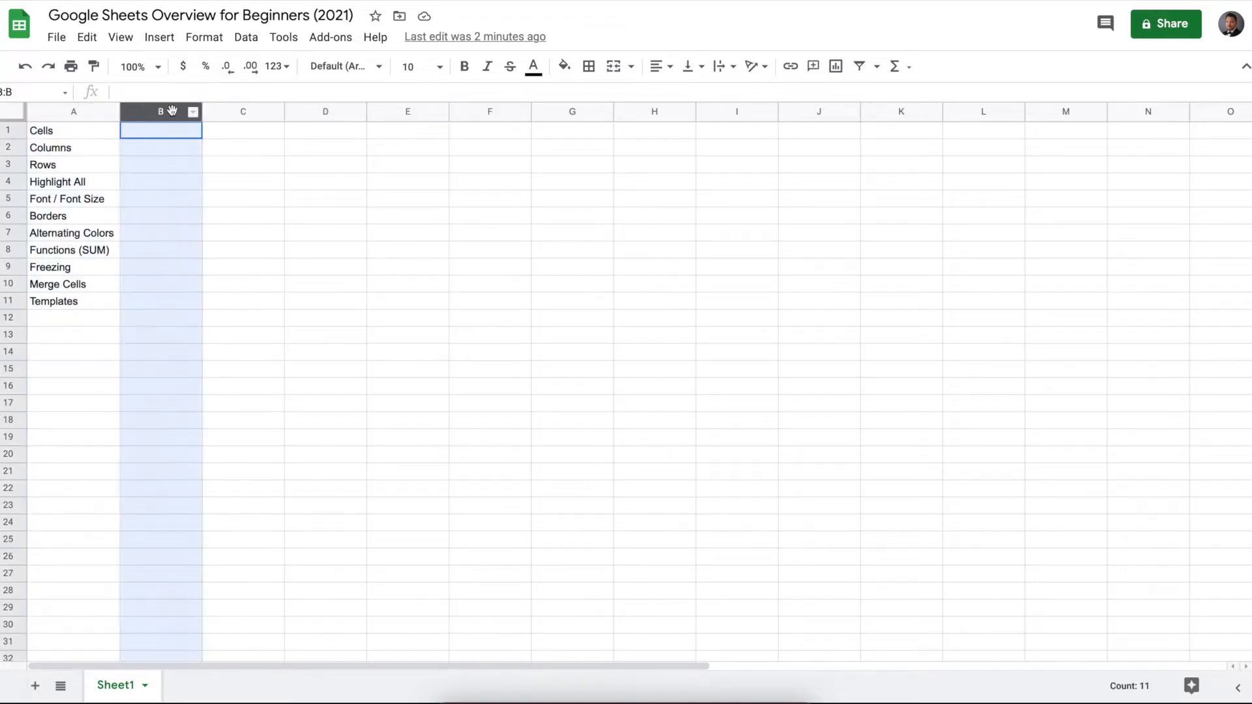
click(330, 111)
click(417, 110)
click(506, 111)
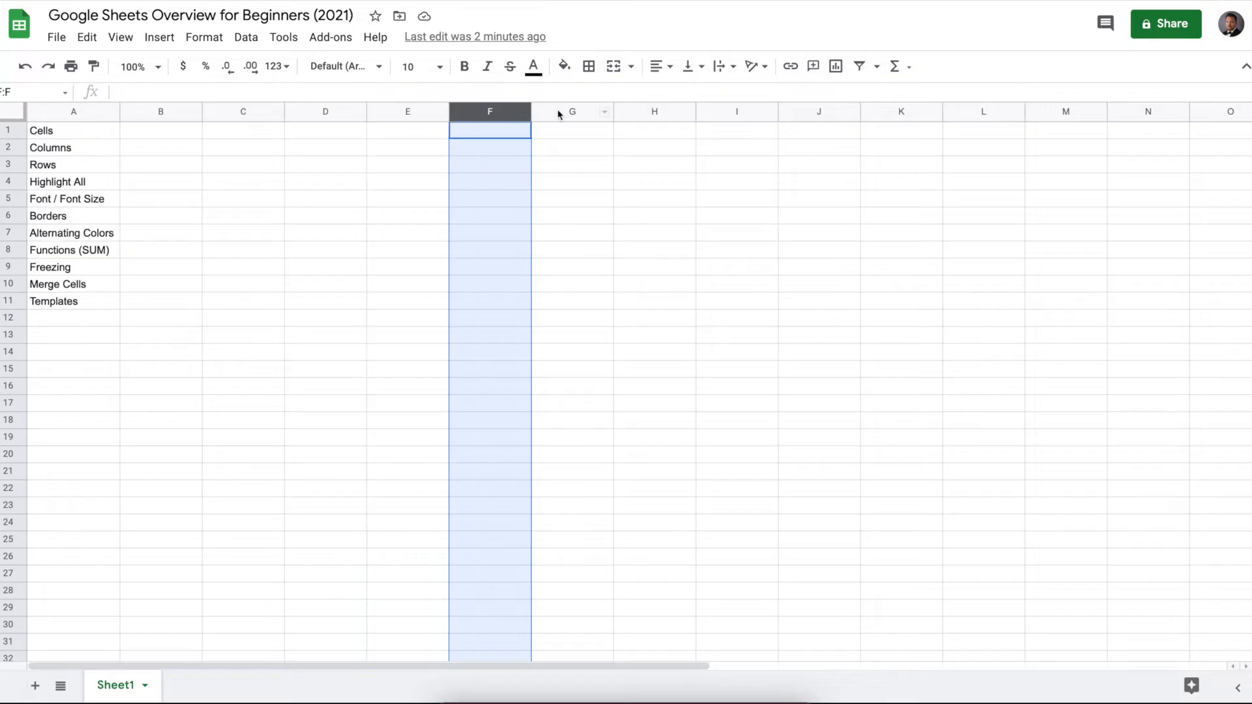
click(552, 111)
Step: Select whole rows one at a time, from row 1 through row 6
click(46, 167)
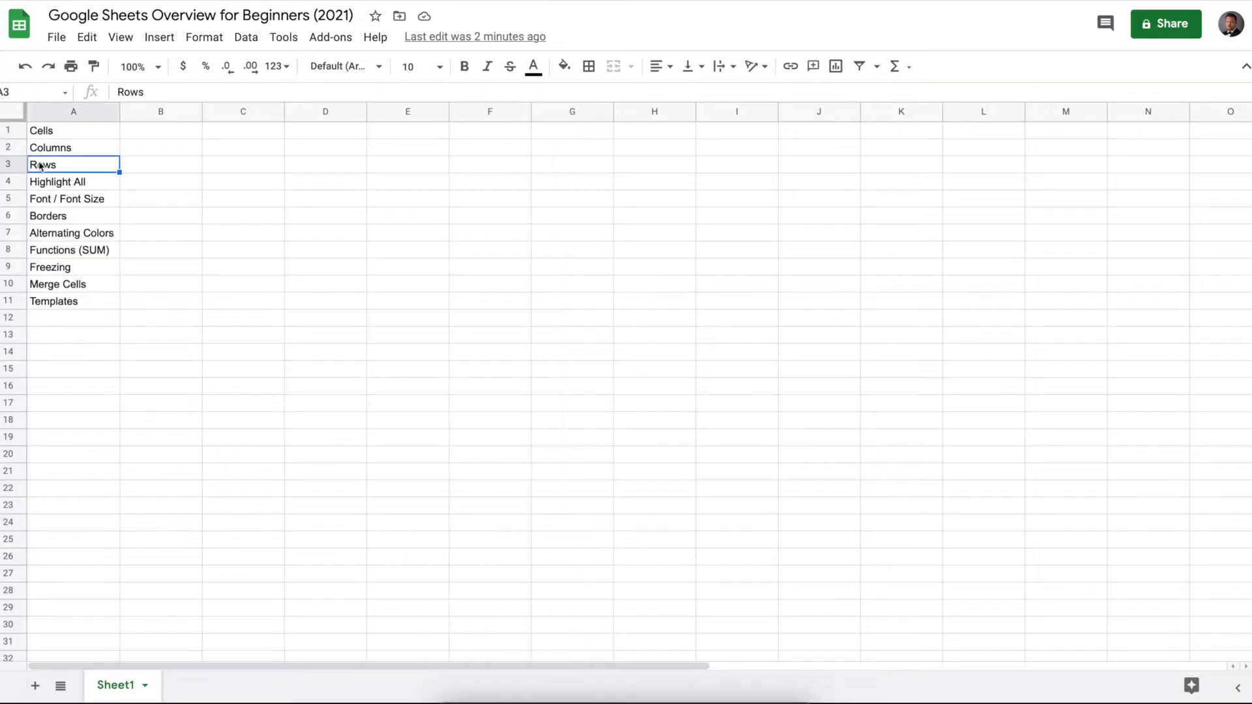
click(8, 131)
click(8, 148)
click(8, 164)
click(12, 186)
click(12, 203)
click(11, 217)
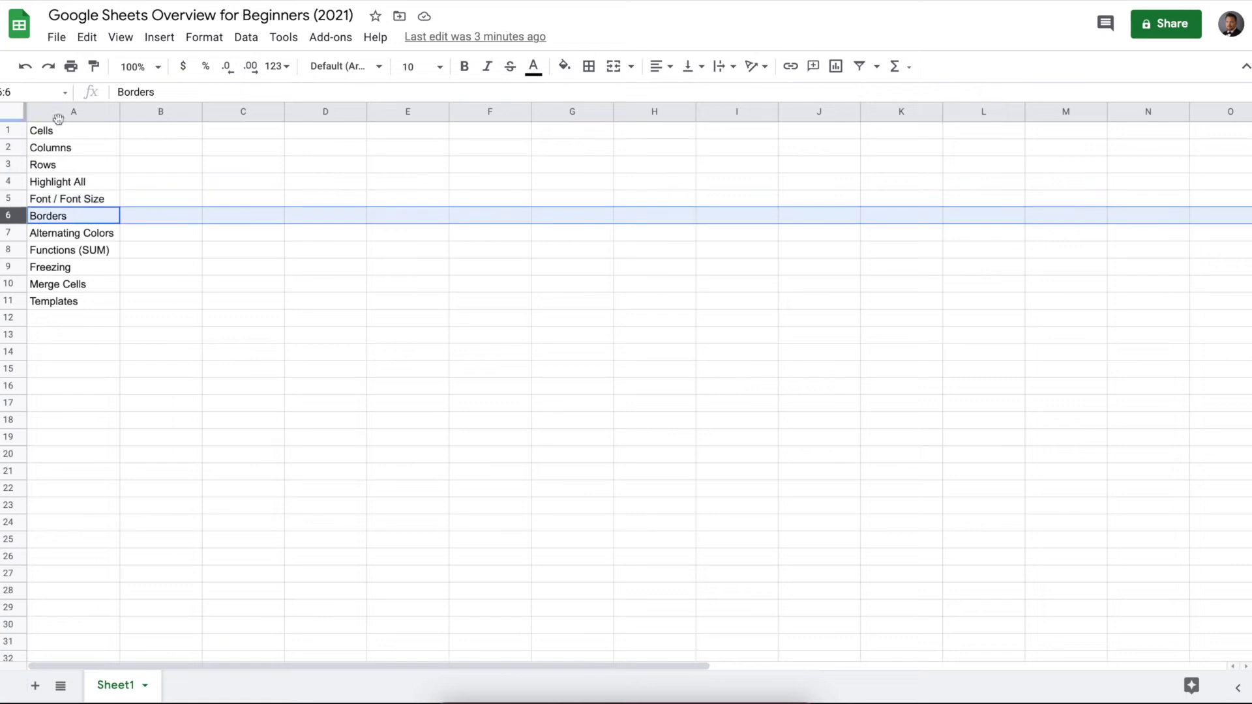
Step: Select every cell in the sheet at once, and clear the selection by choosing single cell B9
click(70, 185)
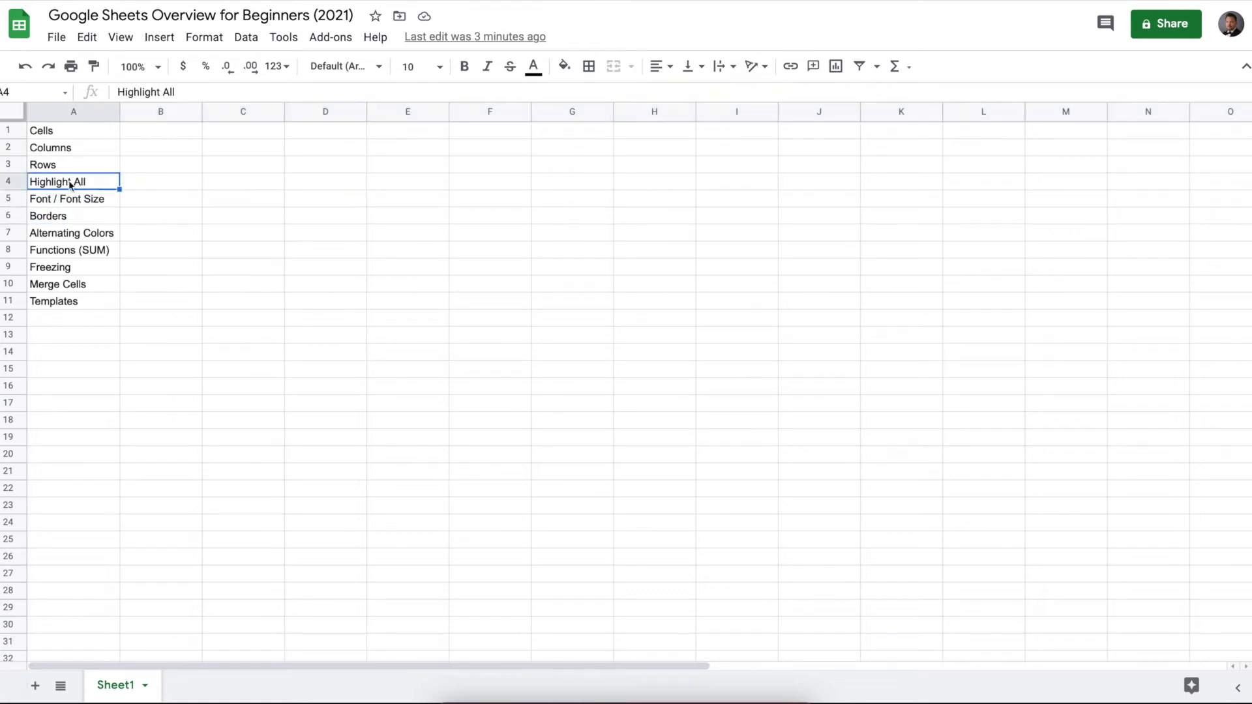
click(14, 116)
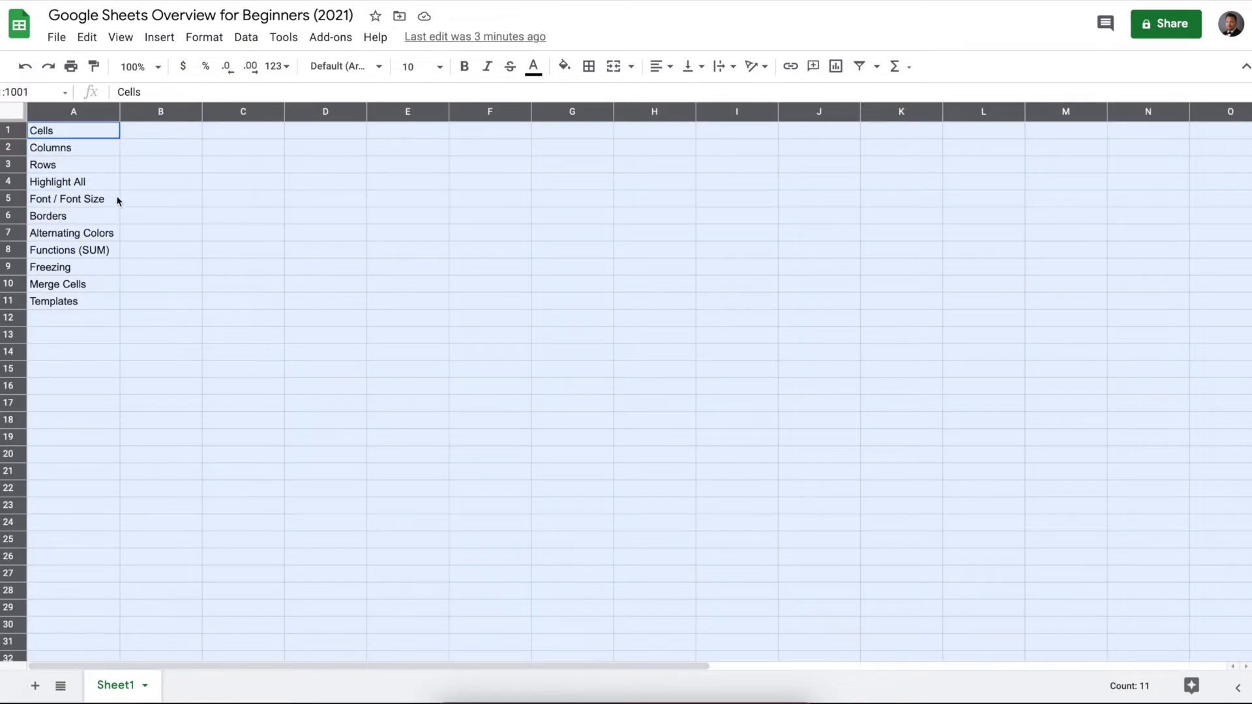
click(74, 205)
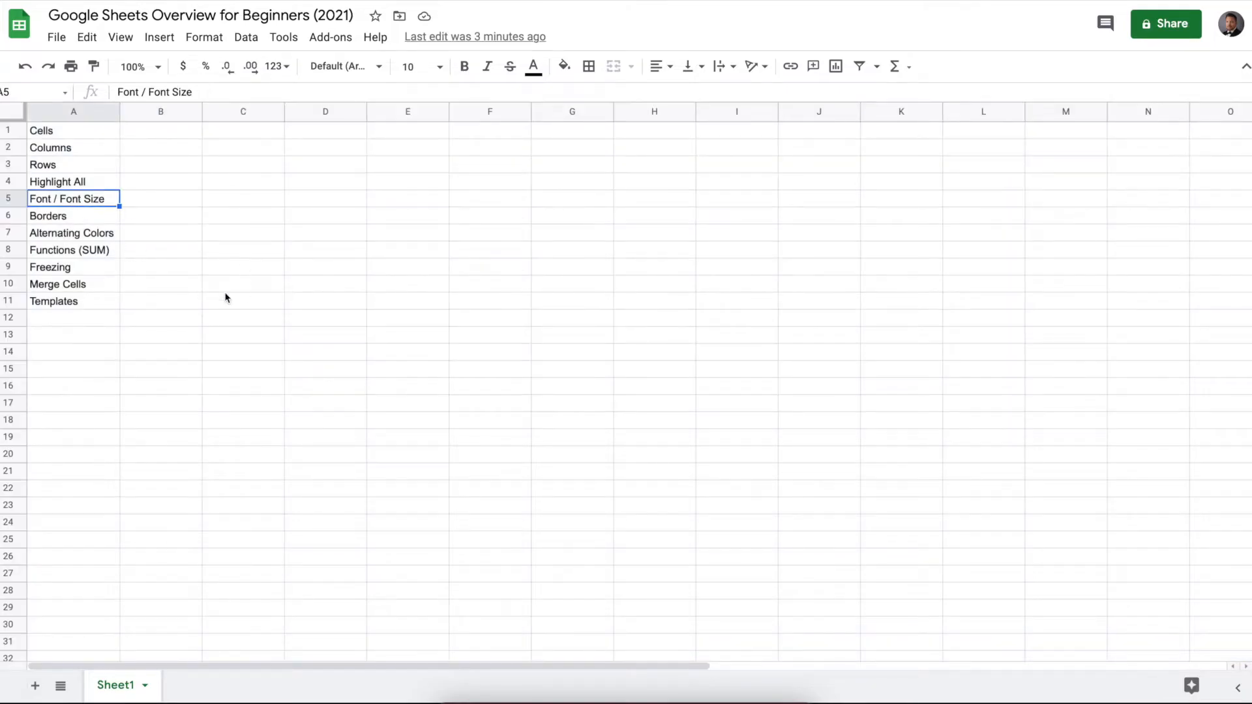
click(135, 272)
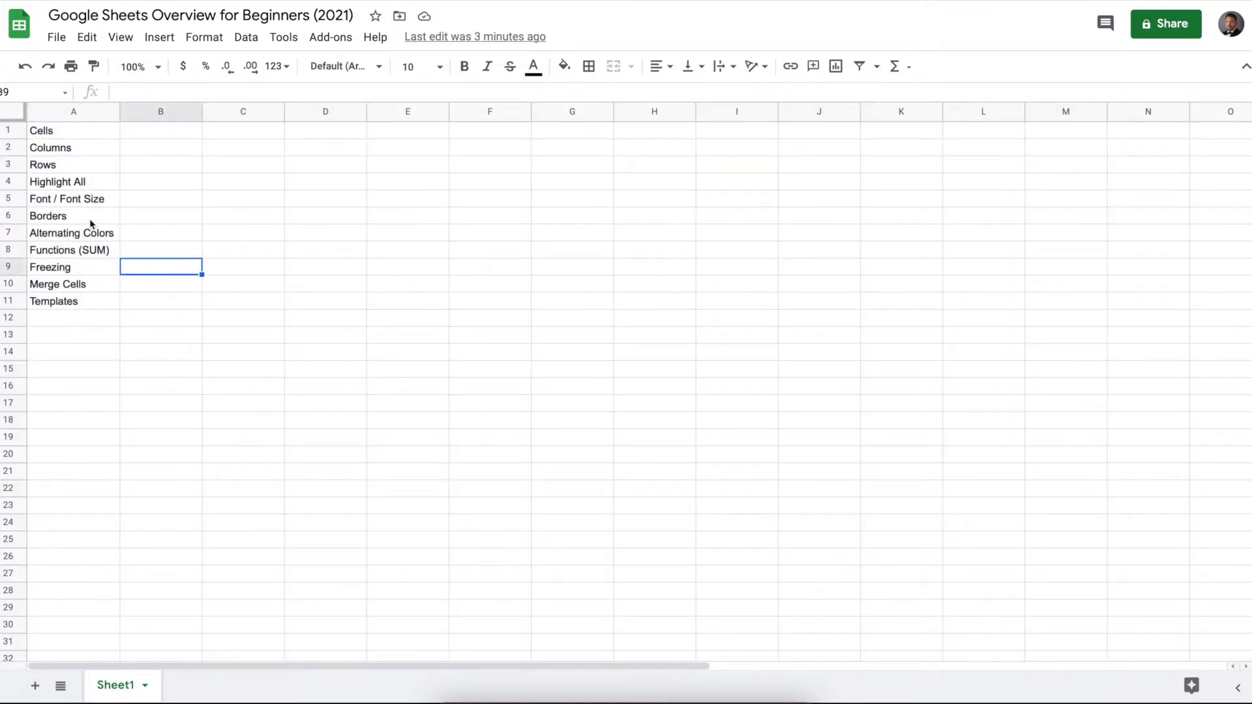
Step: Change the font of the "Font / Font Size" cell A5 to Times New Roman
click(80, 203)
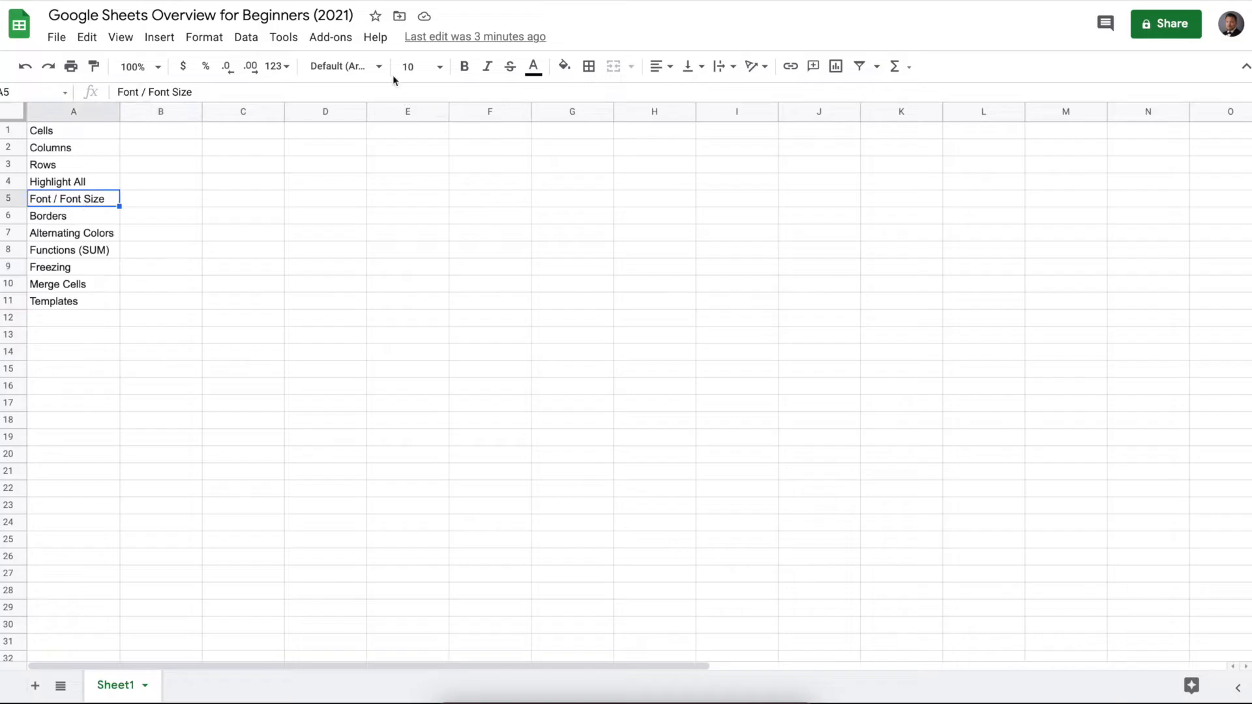
click(338, 68)
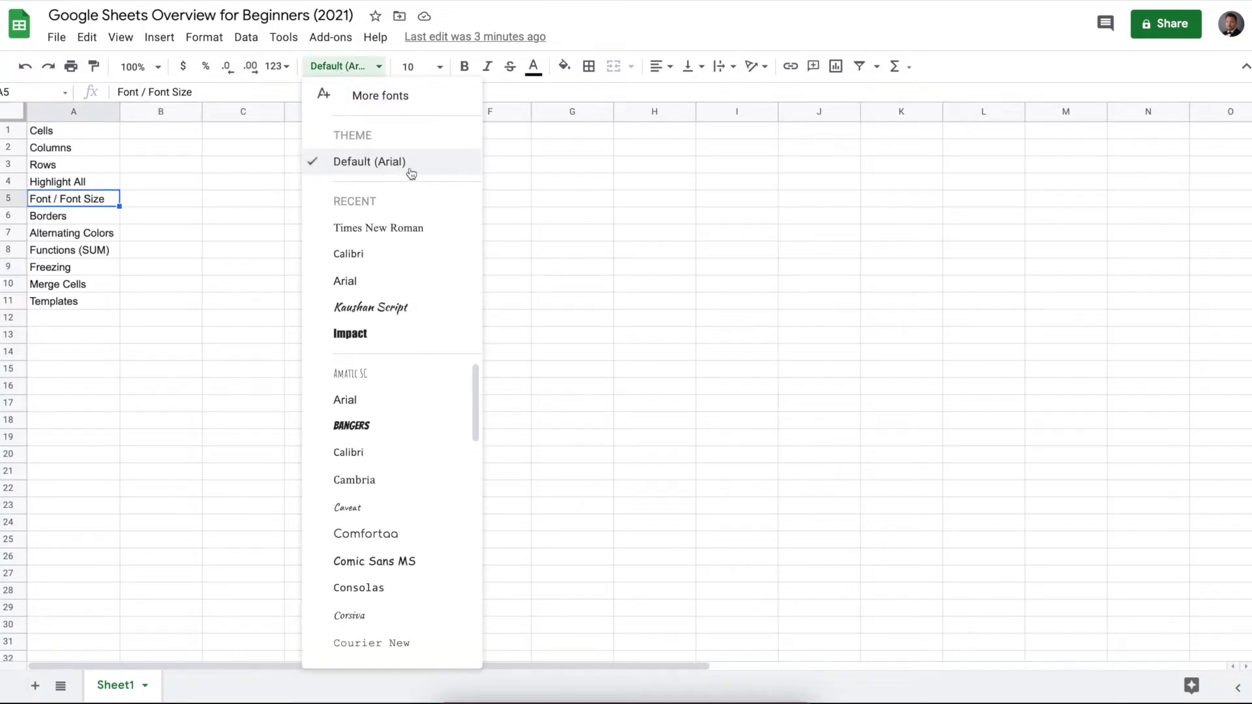
click(407, 233)
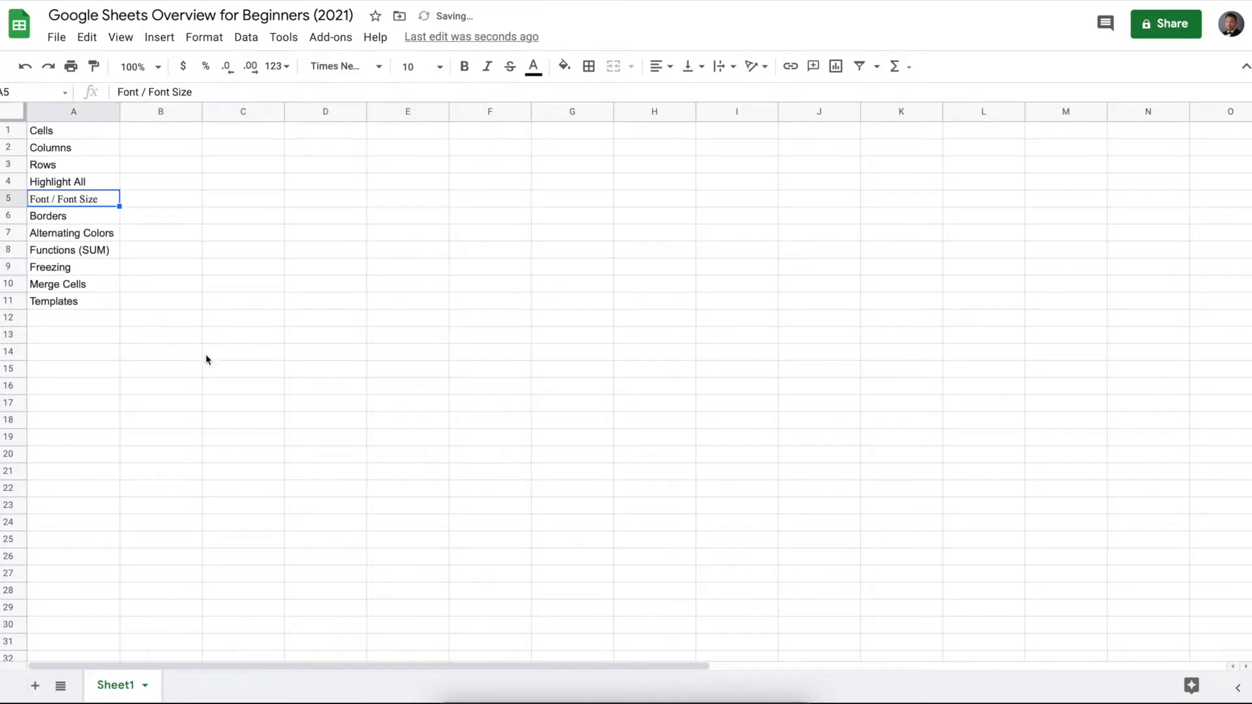
Step: Change the font of all of column A to Times New Roman
click(168, 364)
click(62, 115)
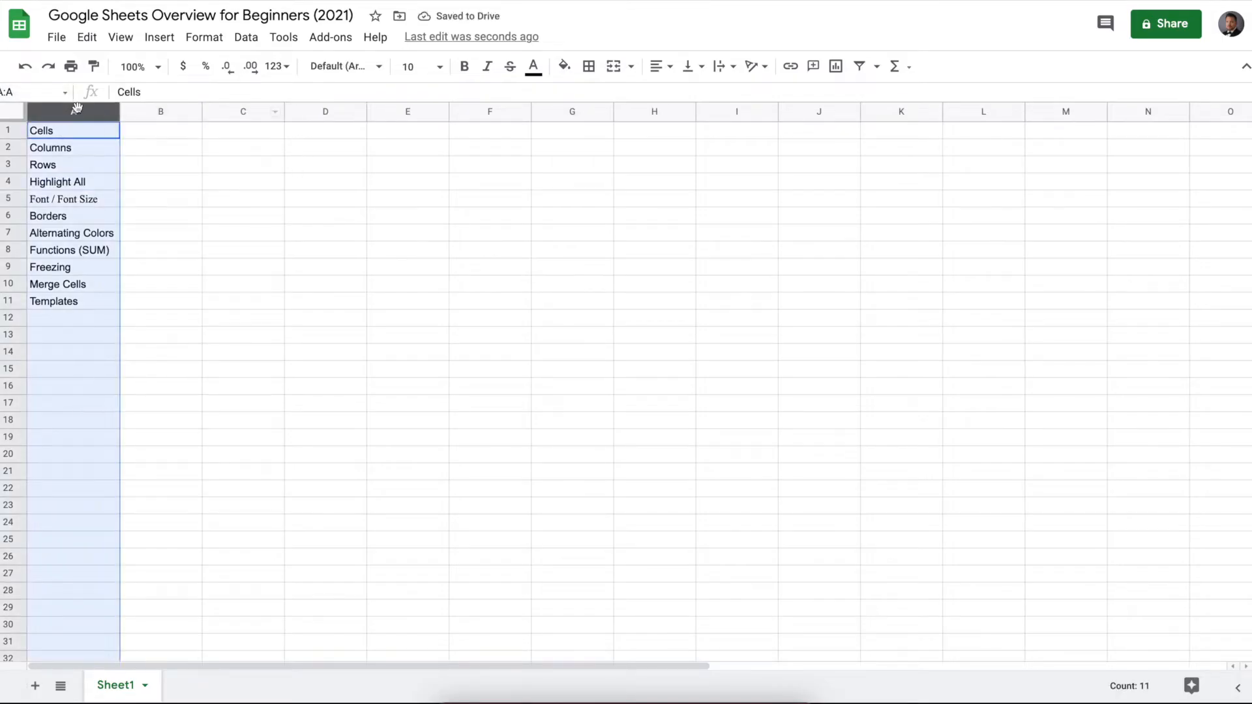
click(210, 214)
click(63, 113)
click(330, 68)
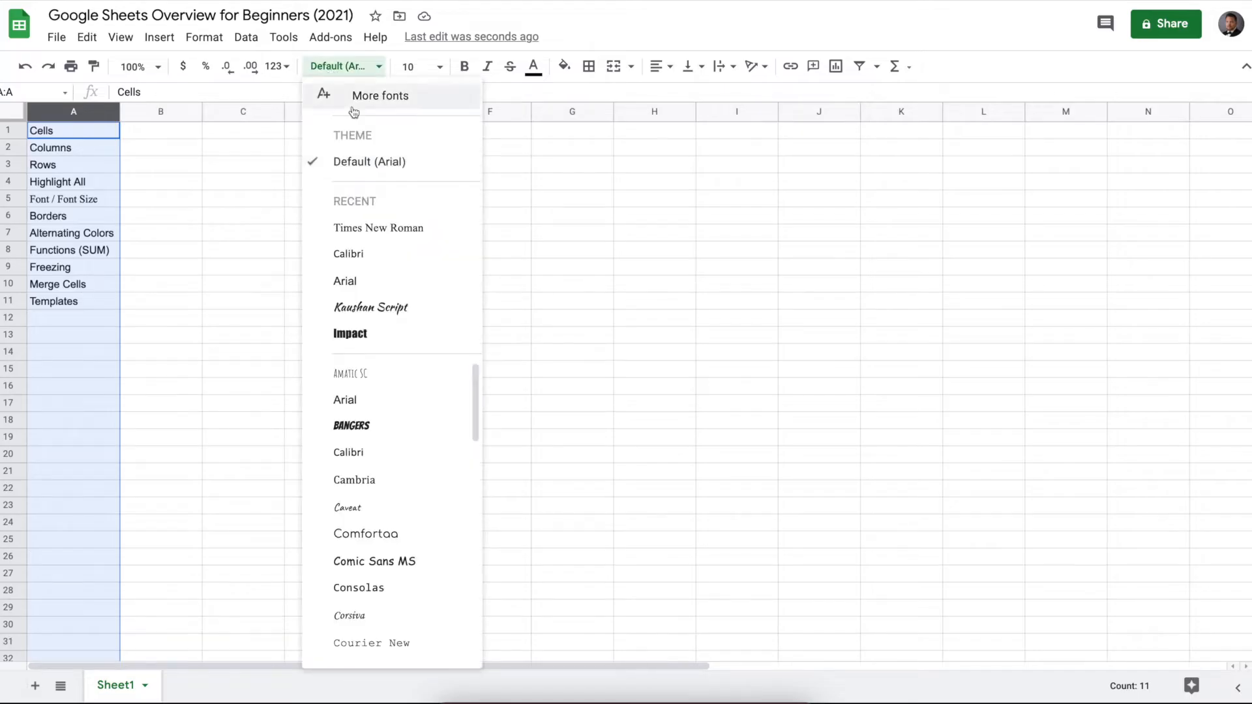
click(386, 237)
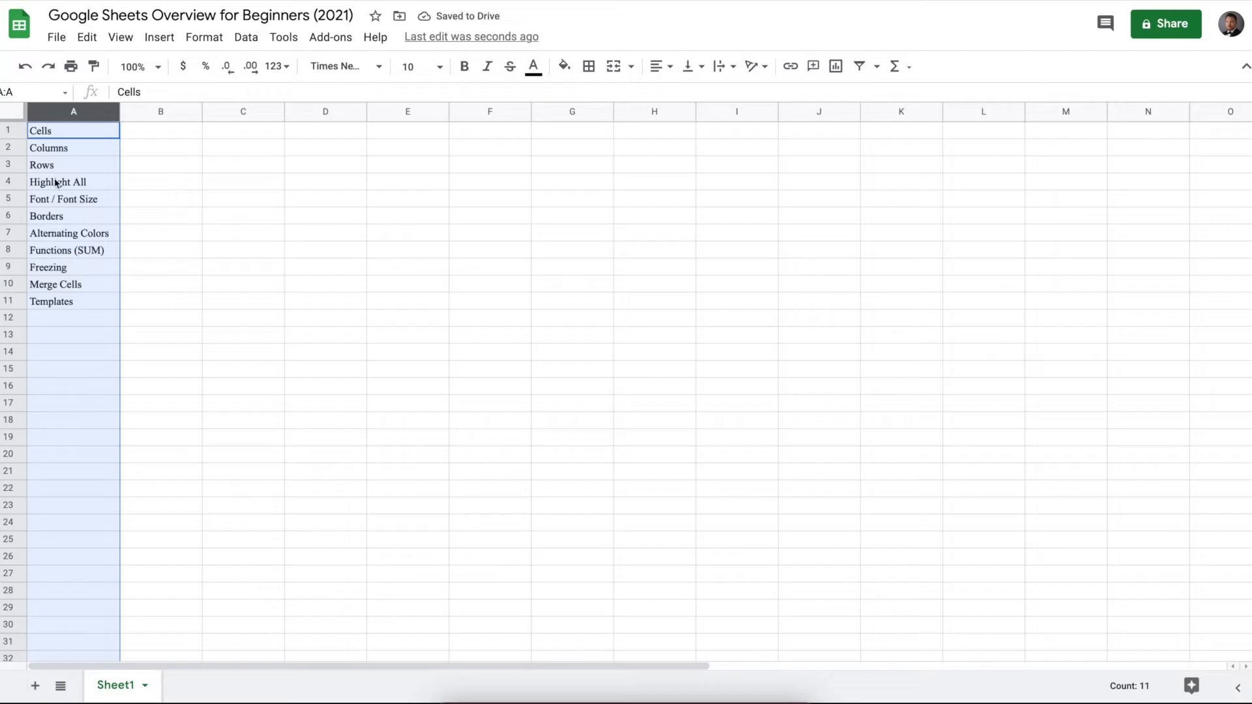
Step: Set the font size of column A to 12 and increase it to the custom size 13
click(421, 68)
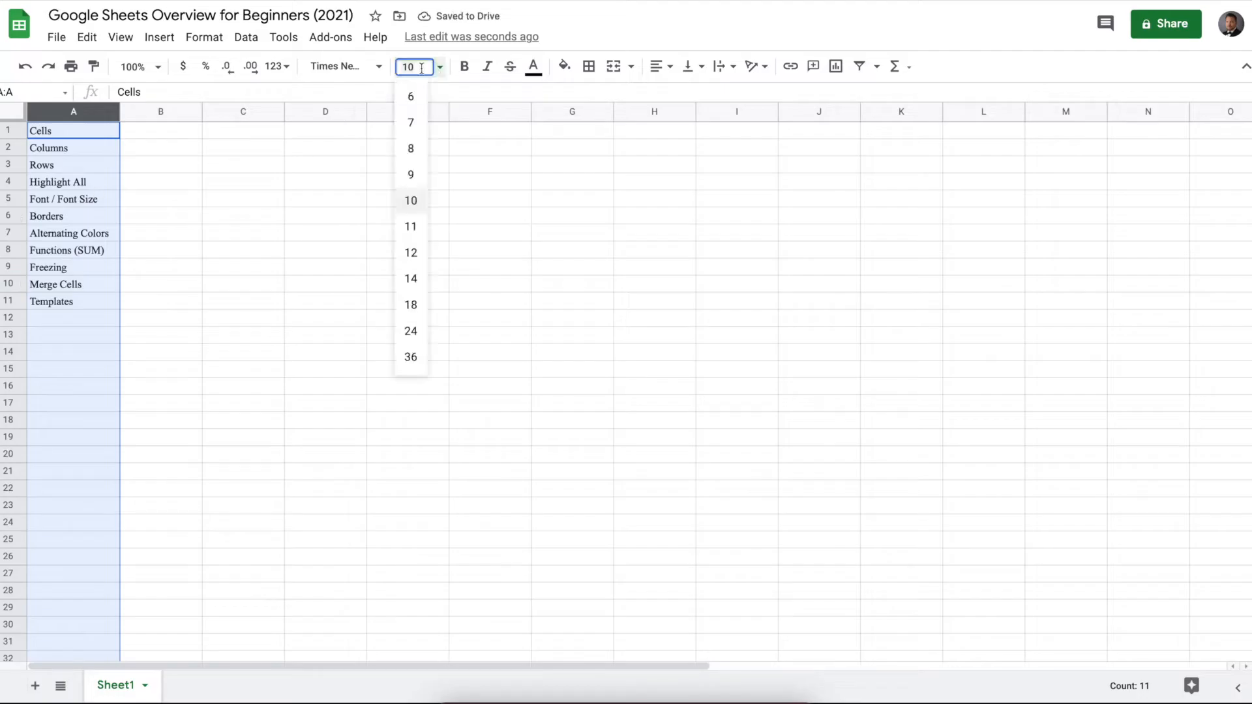
click(415, 262)
click(418, 71)
text(1)
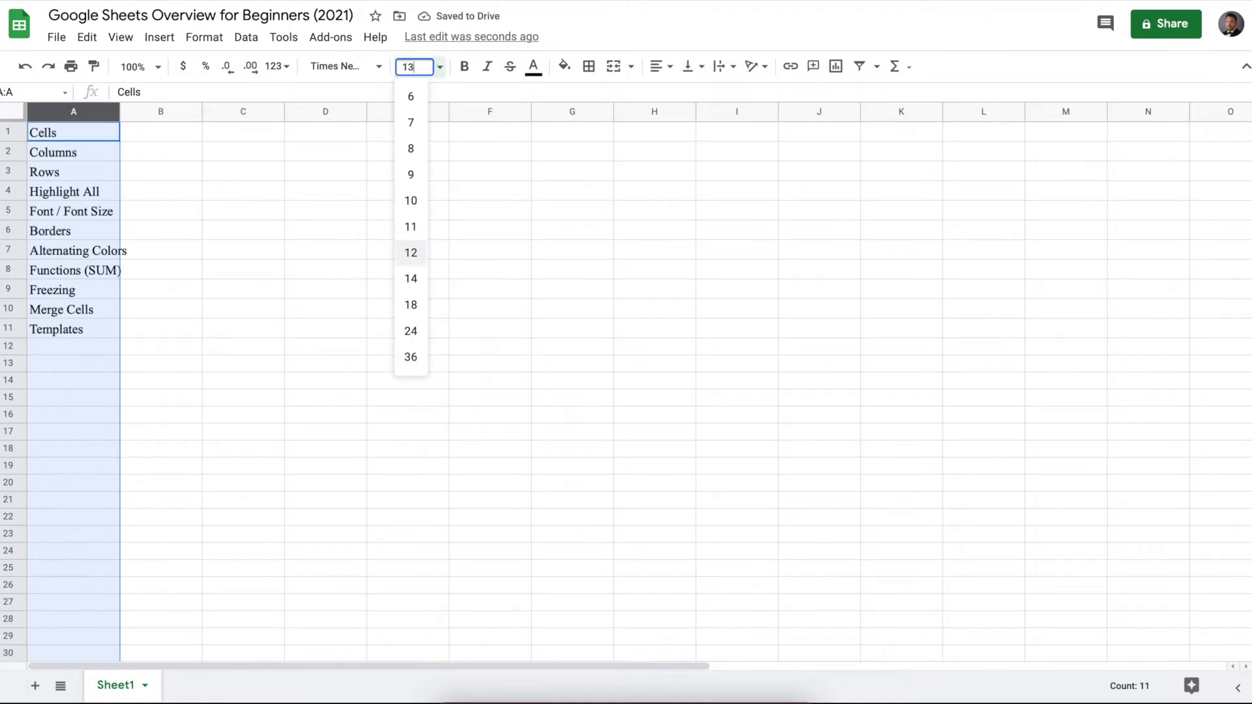
key(Return)
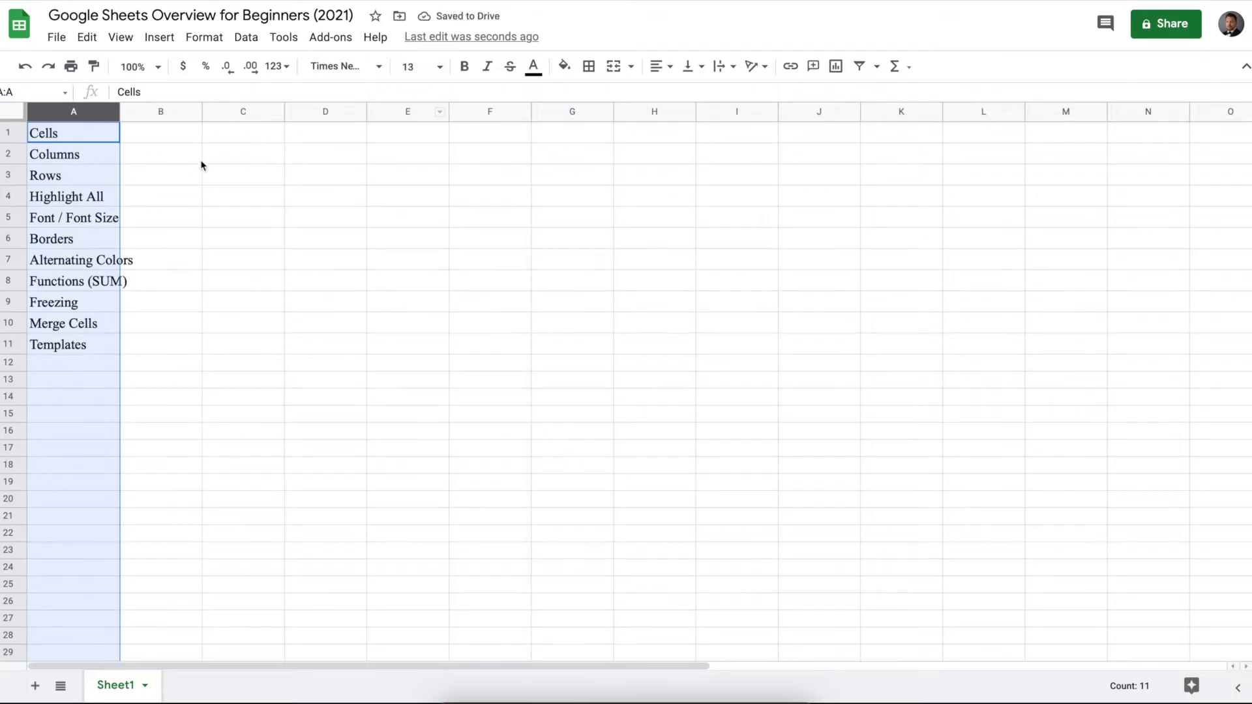
Step: Widen column A to fit "Alternating Colors", widen column B slightly, and make rows 1 and 2 much taller
click(88, 245)
click(105, 266)
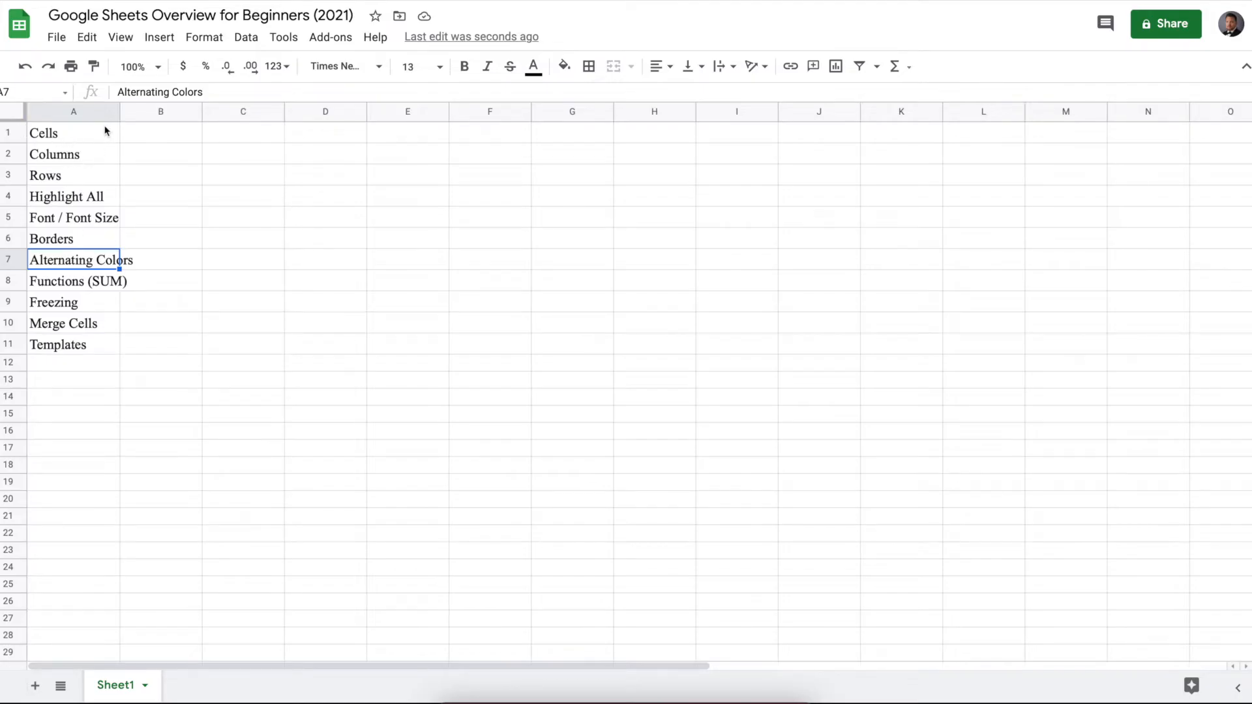
drag(119, 110, 171, 110)
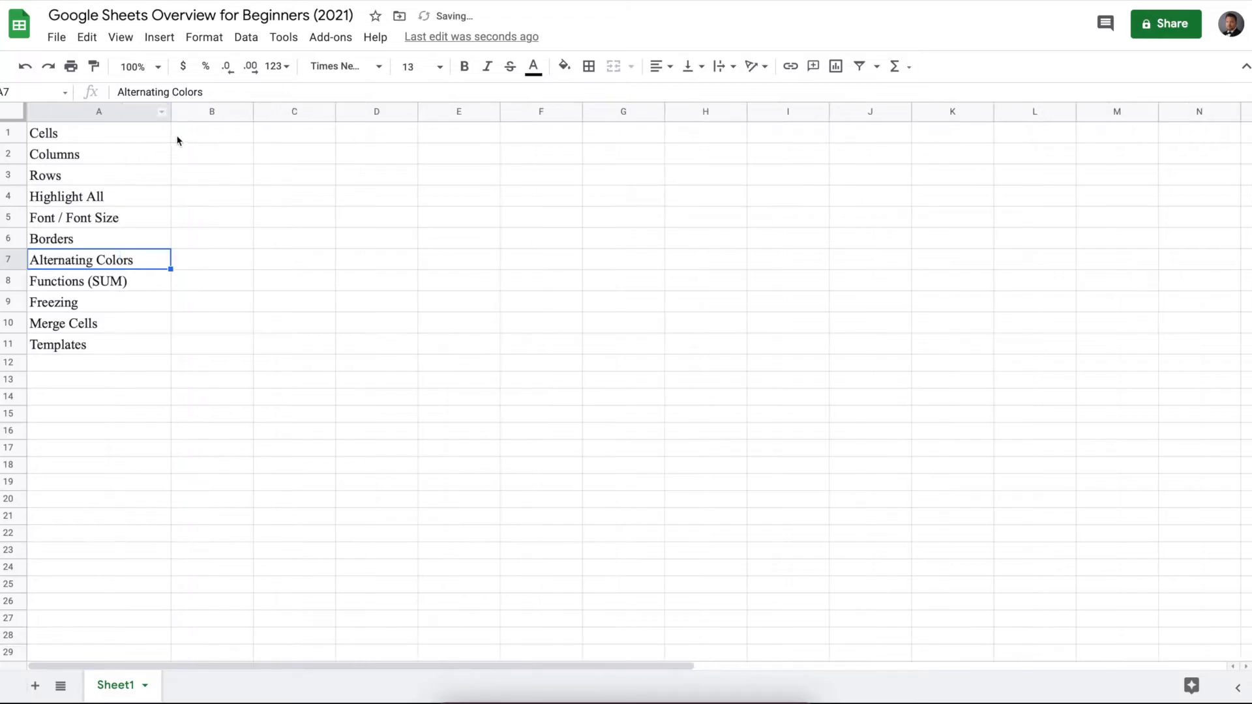
mouse_move(172, 114)
mouse_down()
mouse_move(109, 112)
mouse_move(182, 112)
mouse_up()
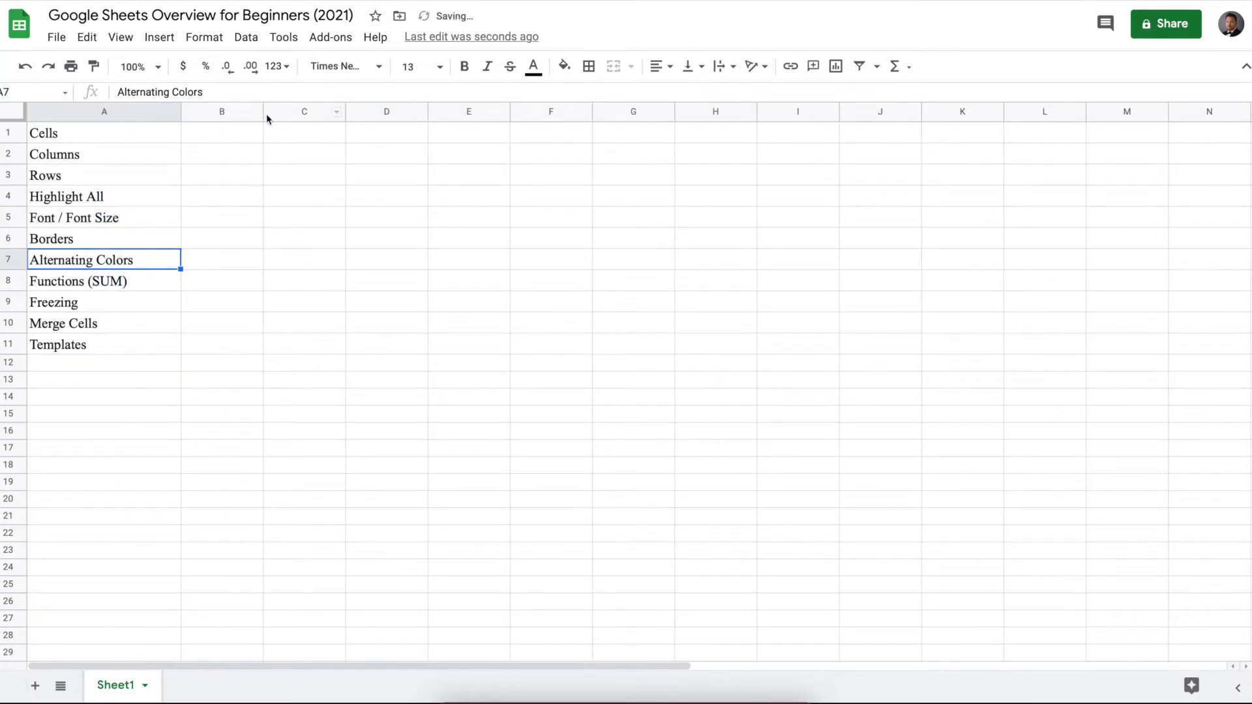
drag(263, 112, 296, 112)
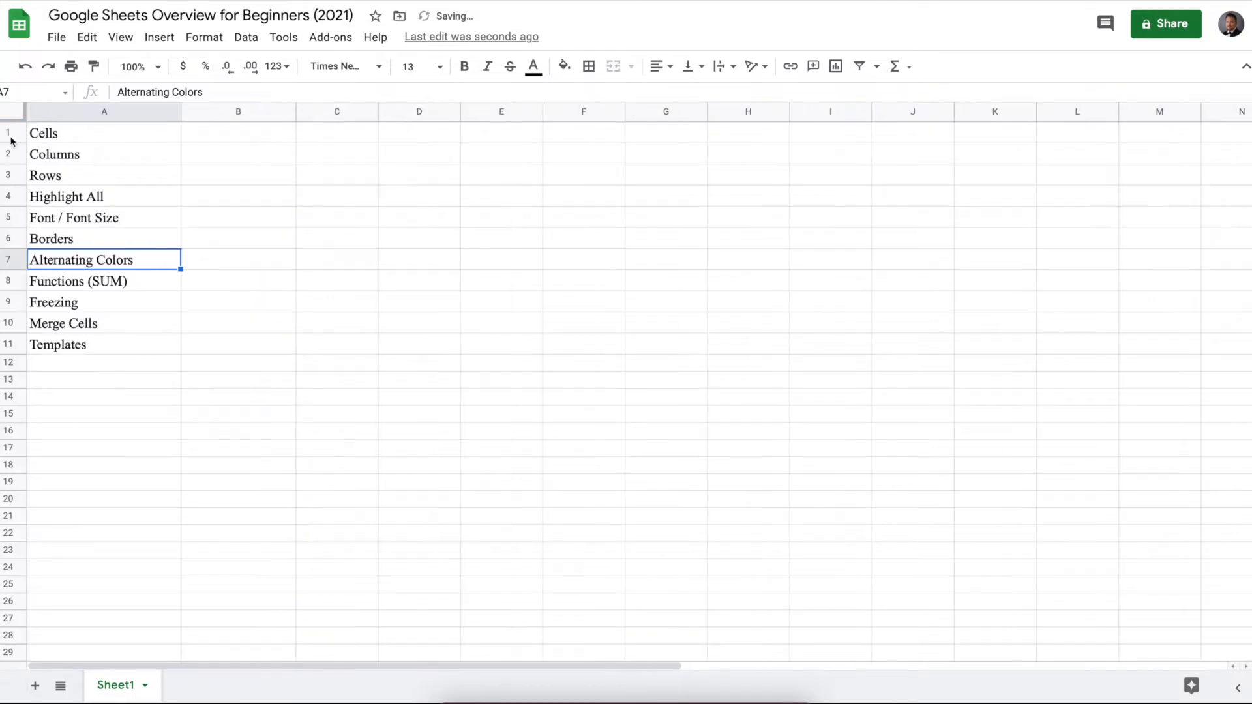
drag(11, 143, 13, 279)
click(287, 357)
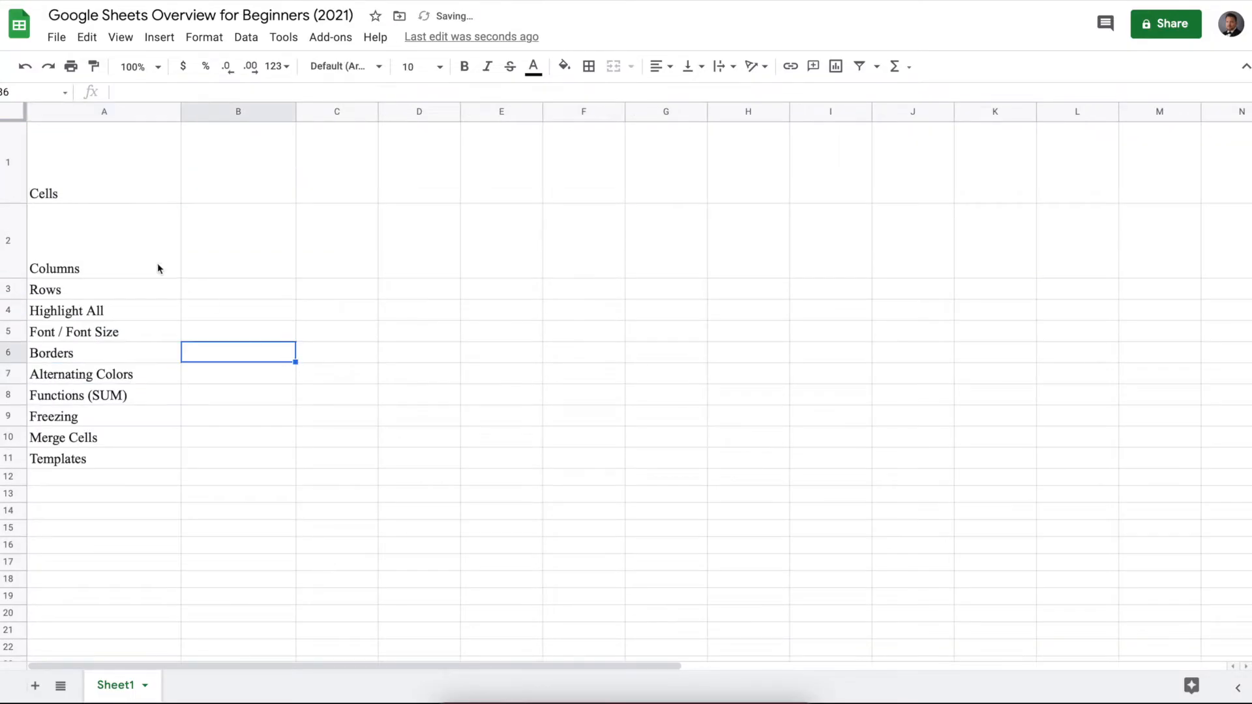
Step: Add an outer border around the "Borders" cell A6
click(66, 358)
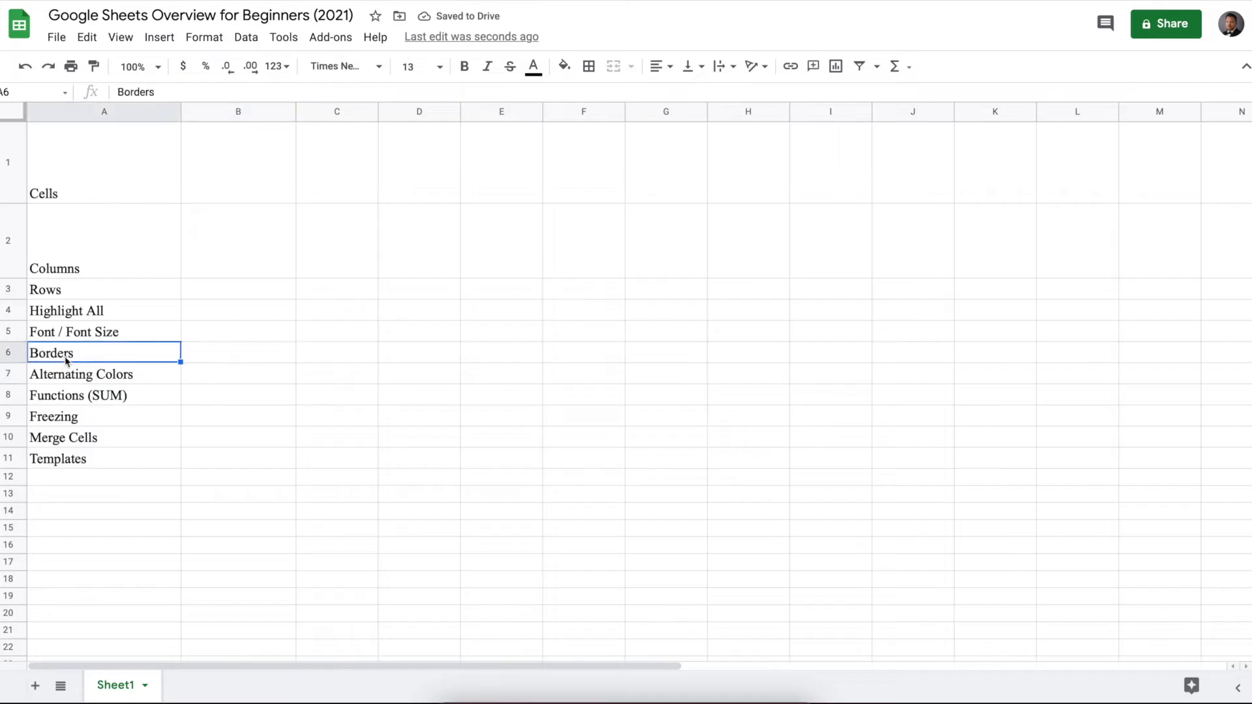
click(590, 68)
click(684, 100)
click(337, 457)
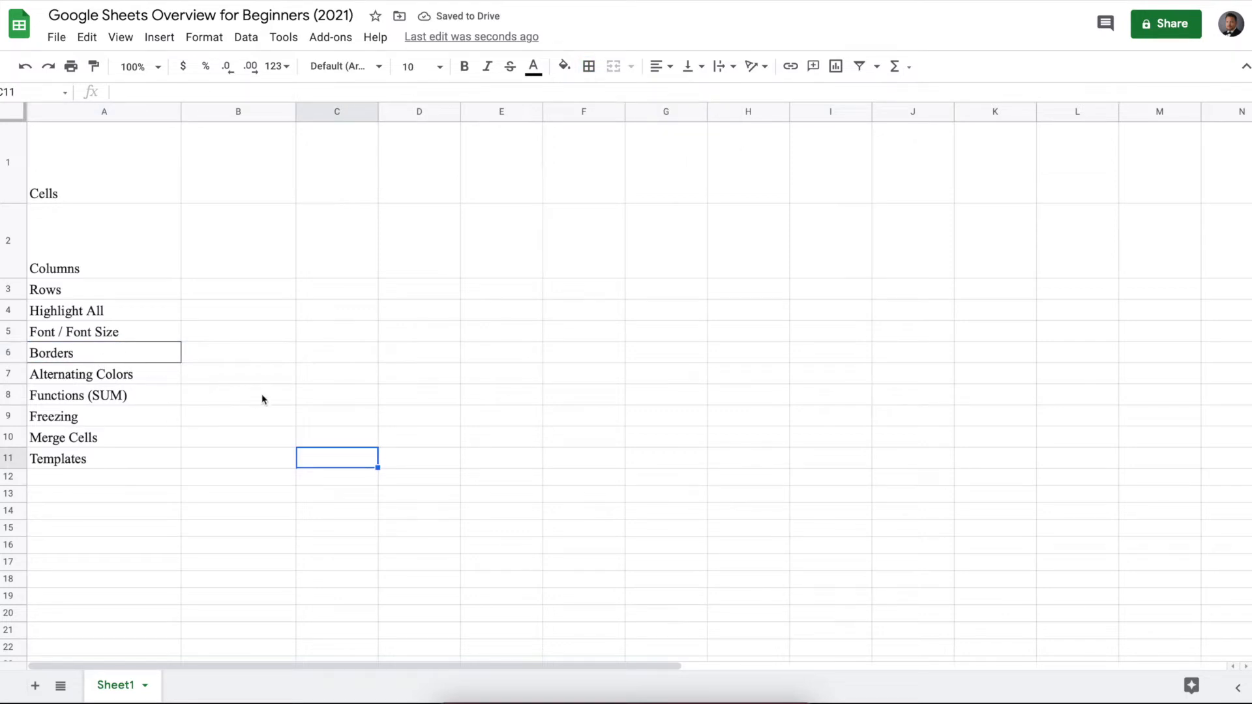
Step: Apply all borders to every cell in the sheet
click(9, 117)
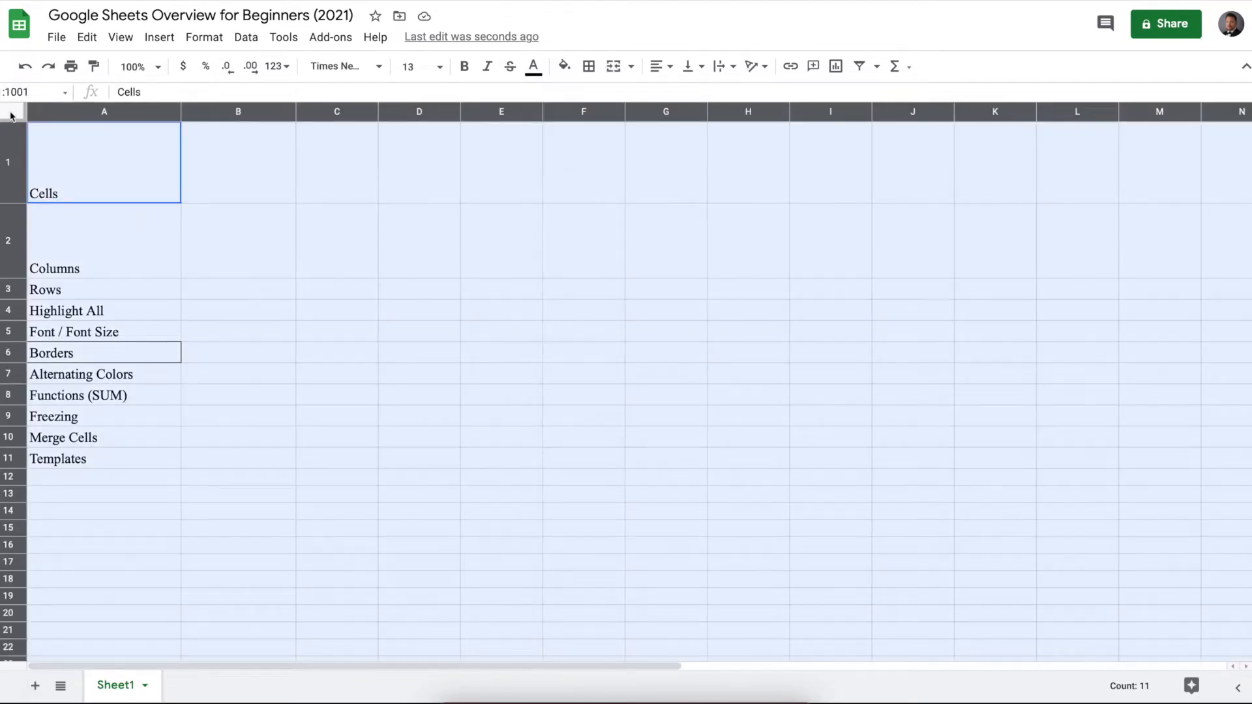
click(589, 66)
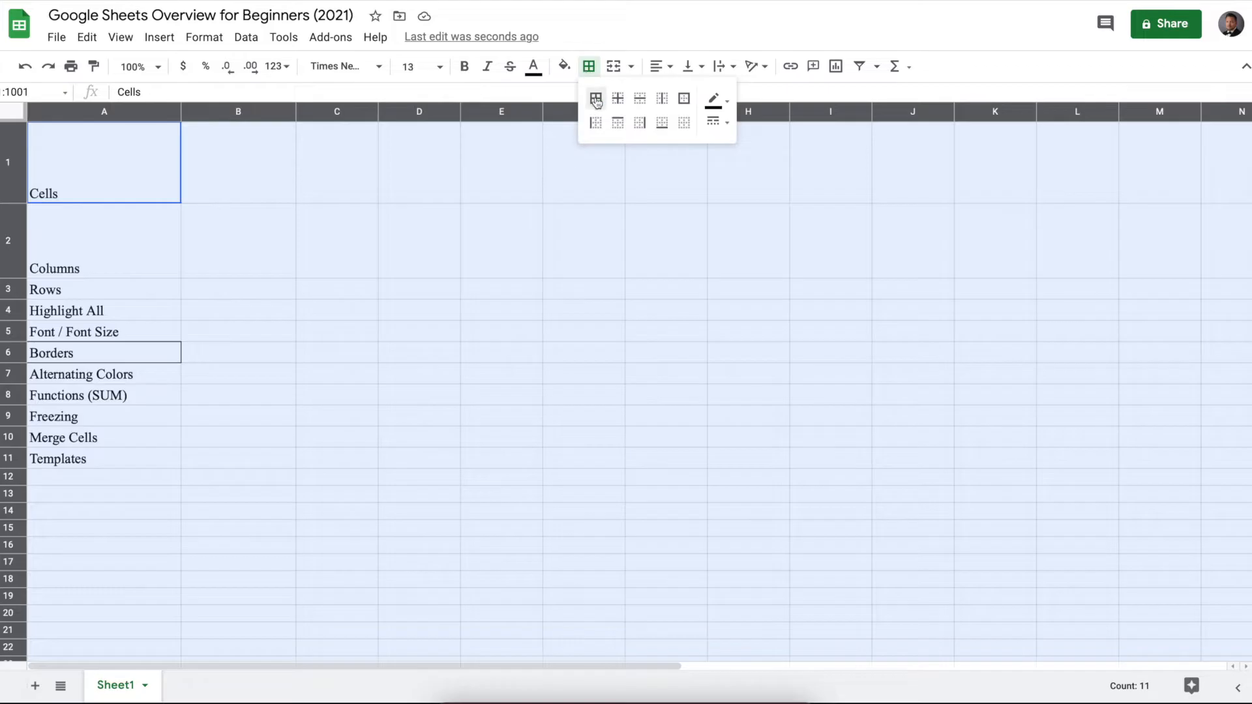
click(597, 101)
click(366, 285)
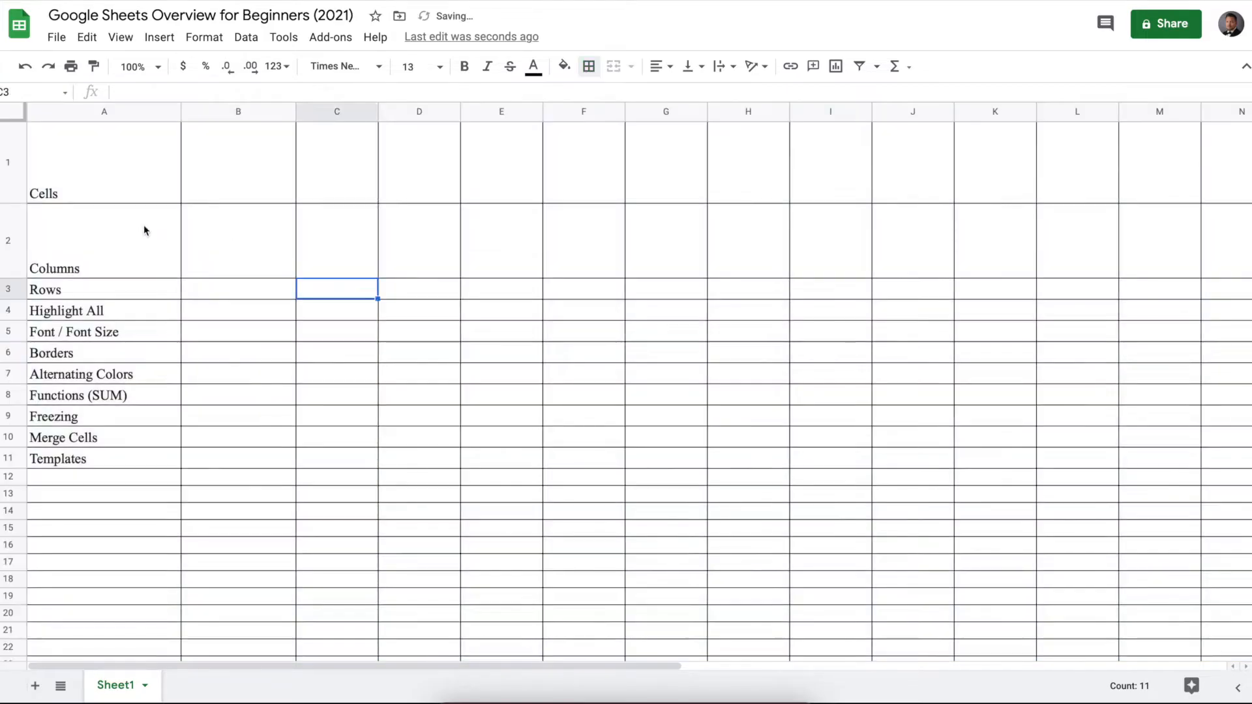
Step: Apply alternating colors to rows 1 through 11
click(97, 270)
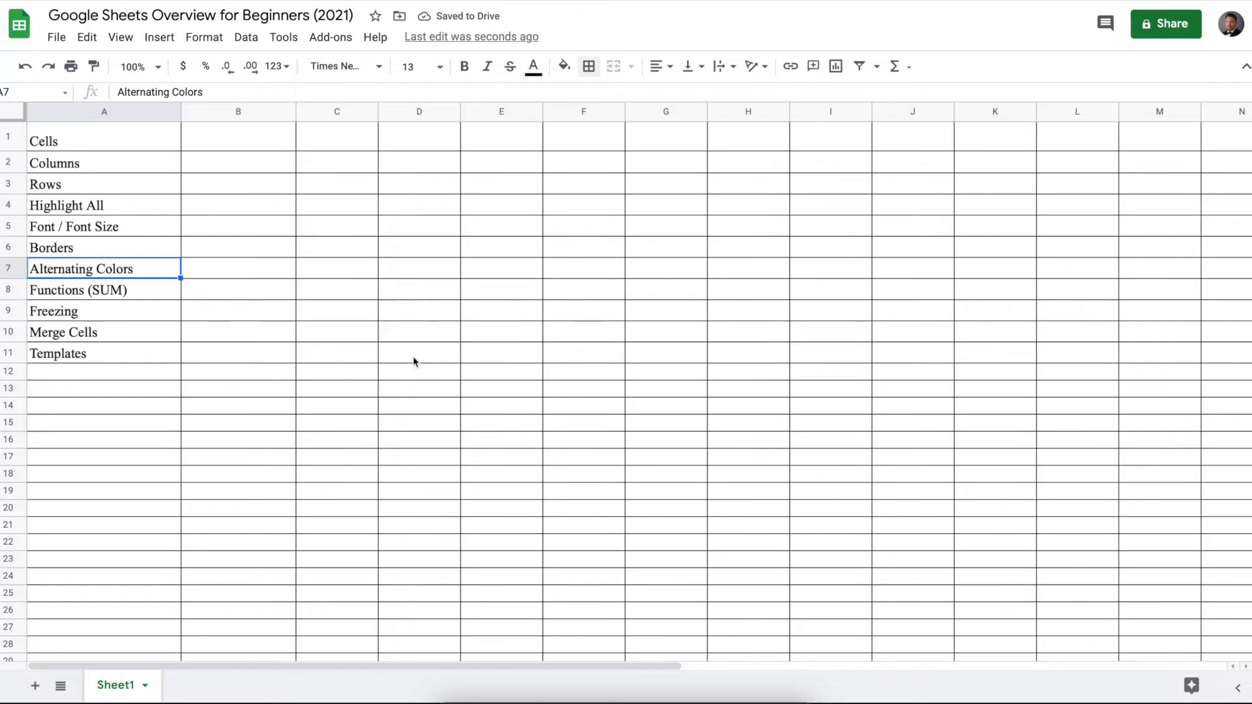
drag(67, 137, 69, 352)
click(146, 461)
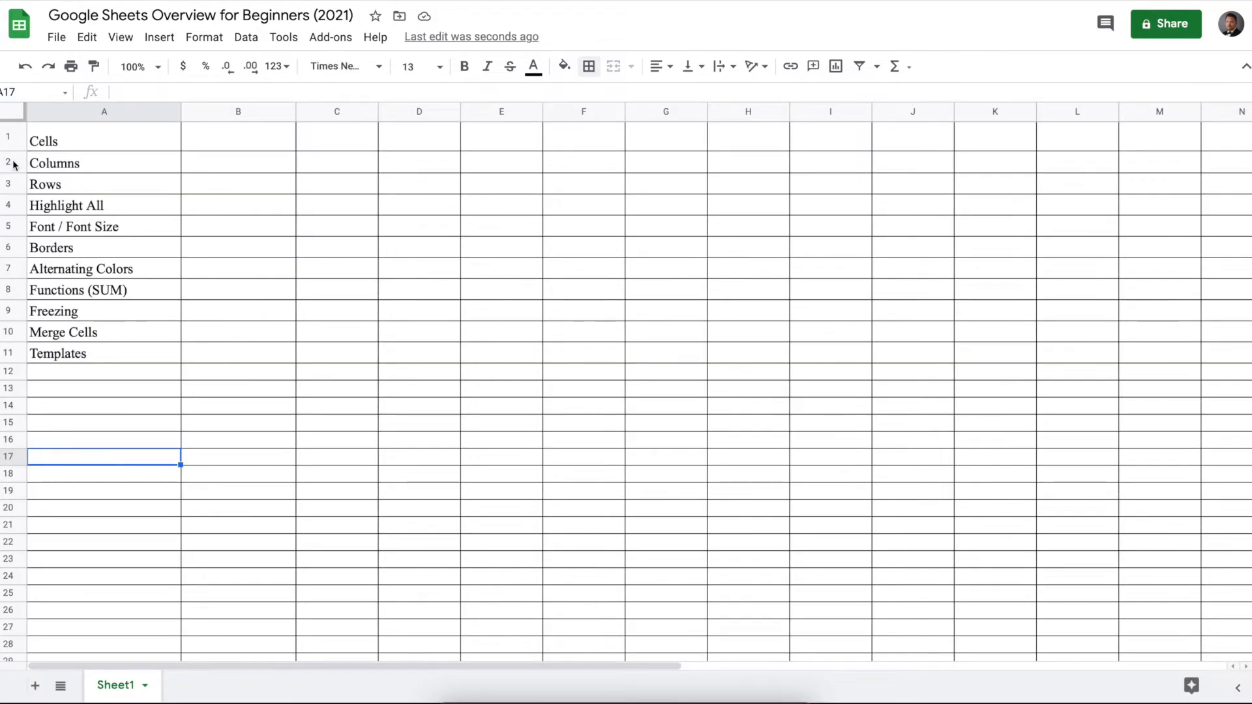
click(9, 139)
drag(9, 161, 9, 353)
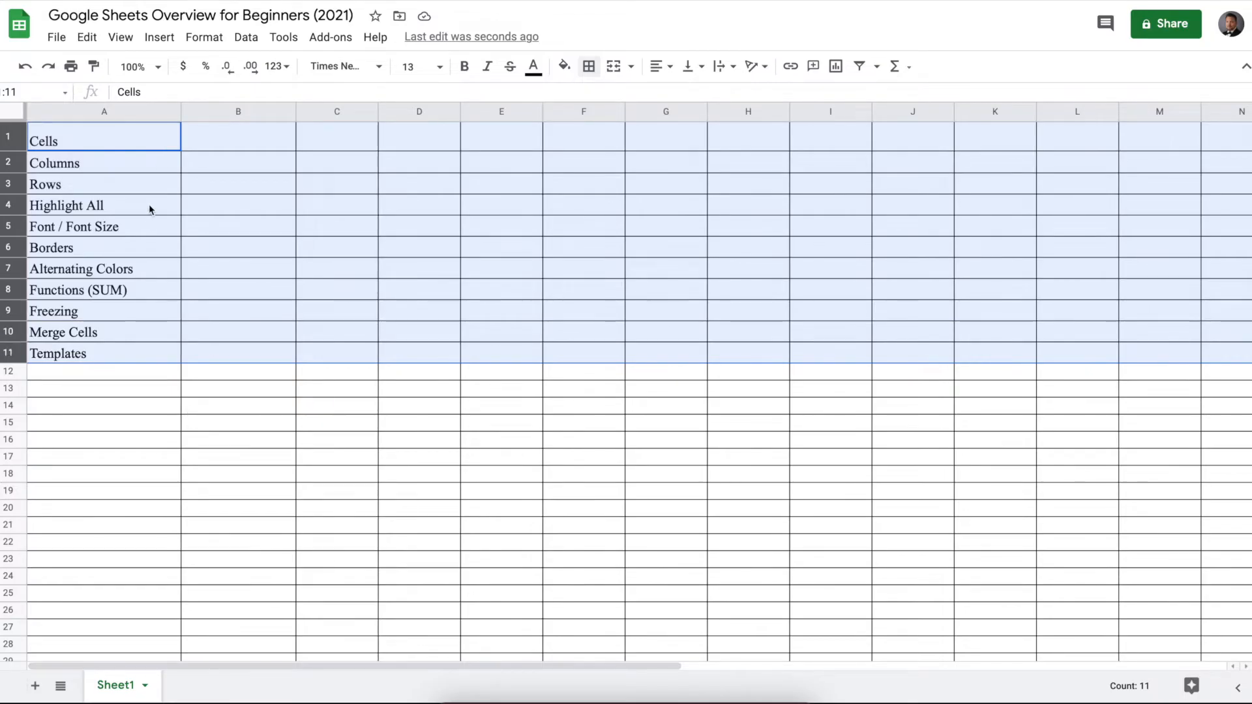
click(195, 37)
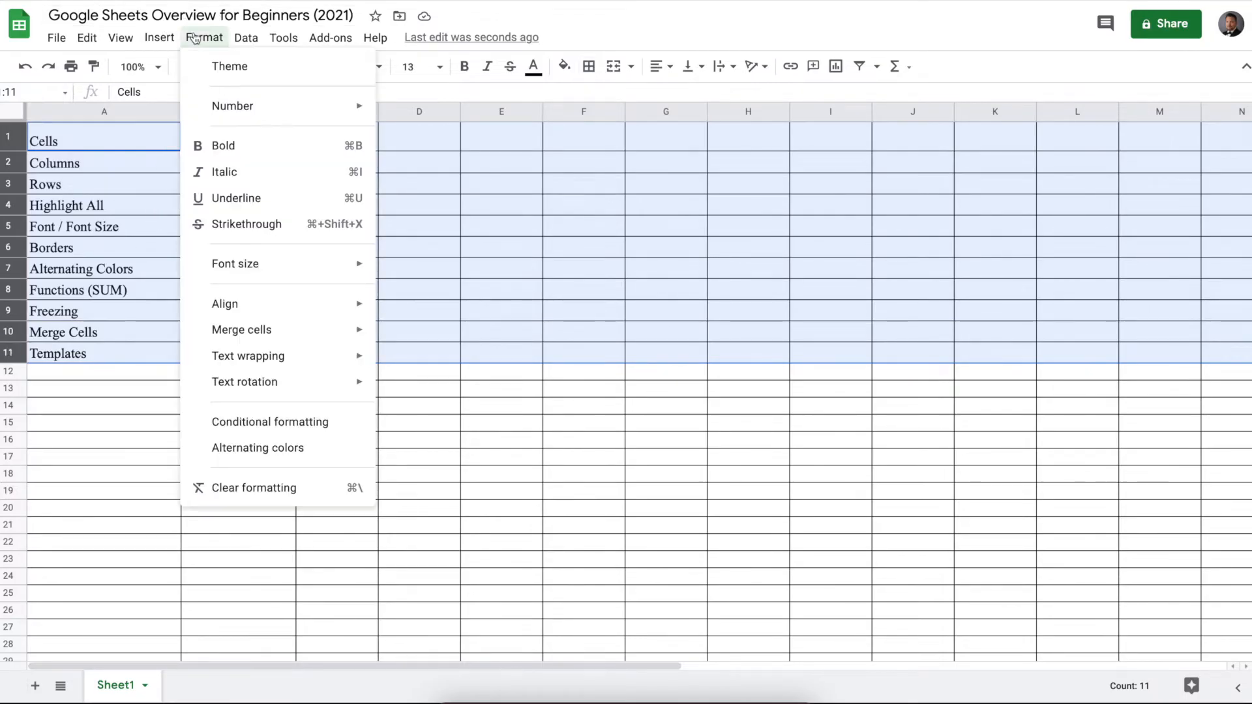
click(285, 456)
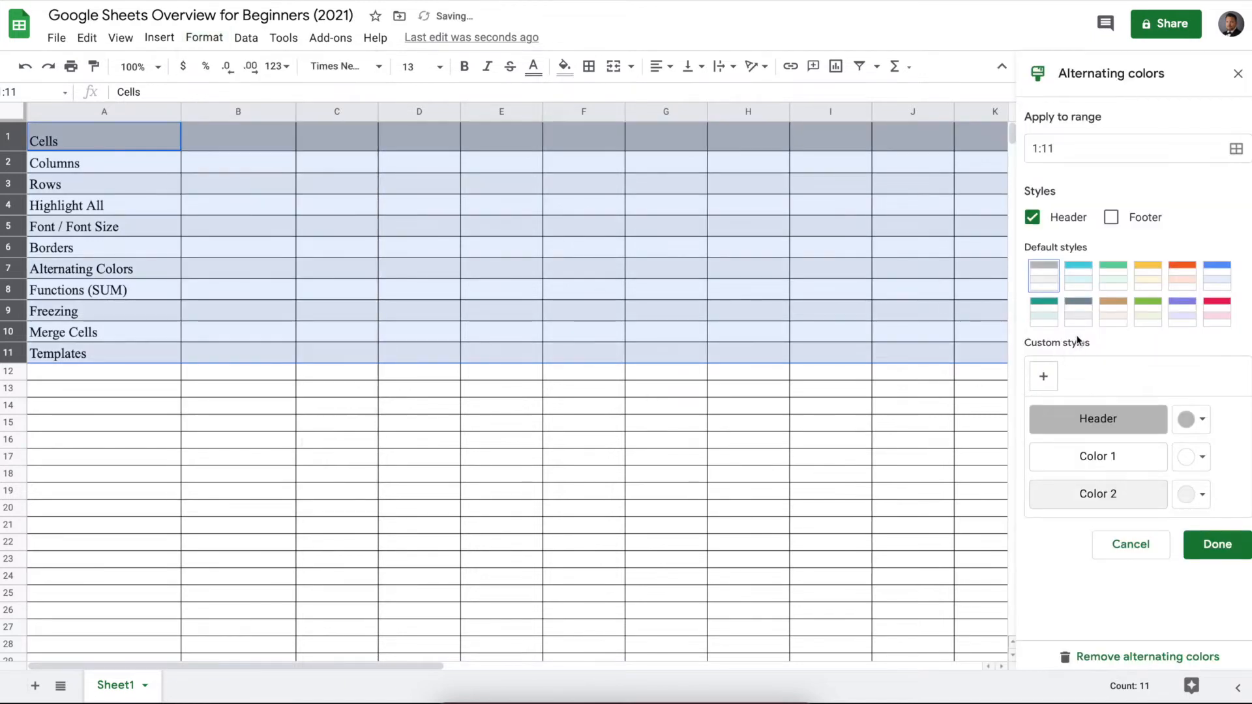
Step: Try the green, yellow and orange default styles for the alternating colors and choose the cyan style
click(1080, 279)
click(1111, 282)
click(1148, 279)
click(1182, 279)
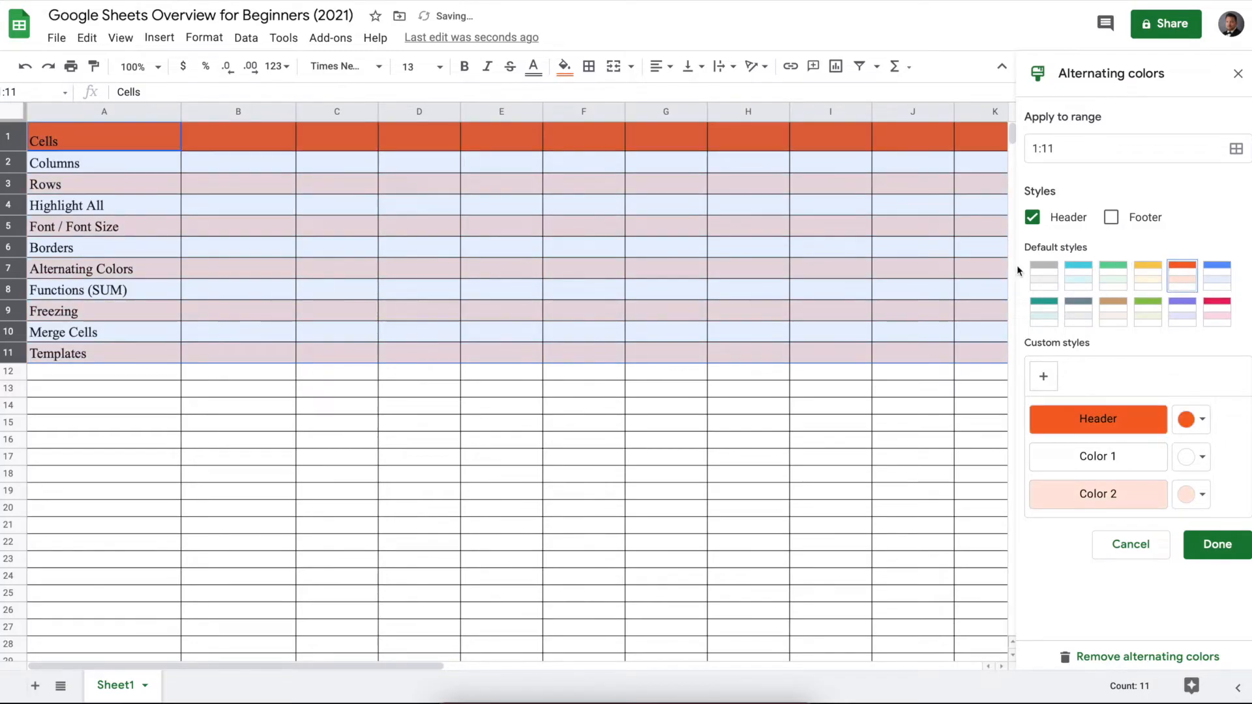
click(1073, 279)
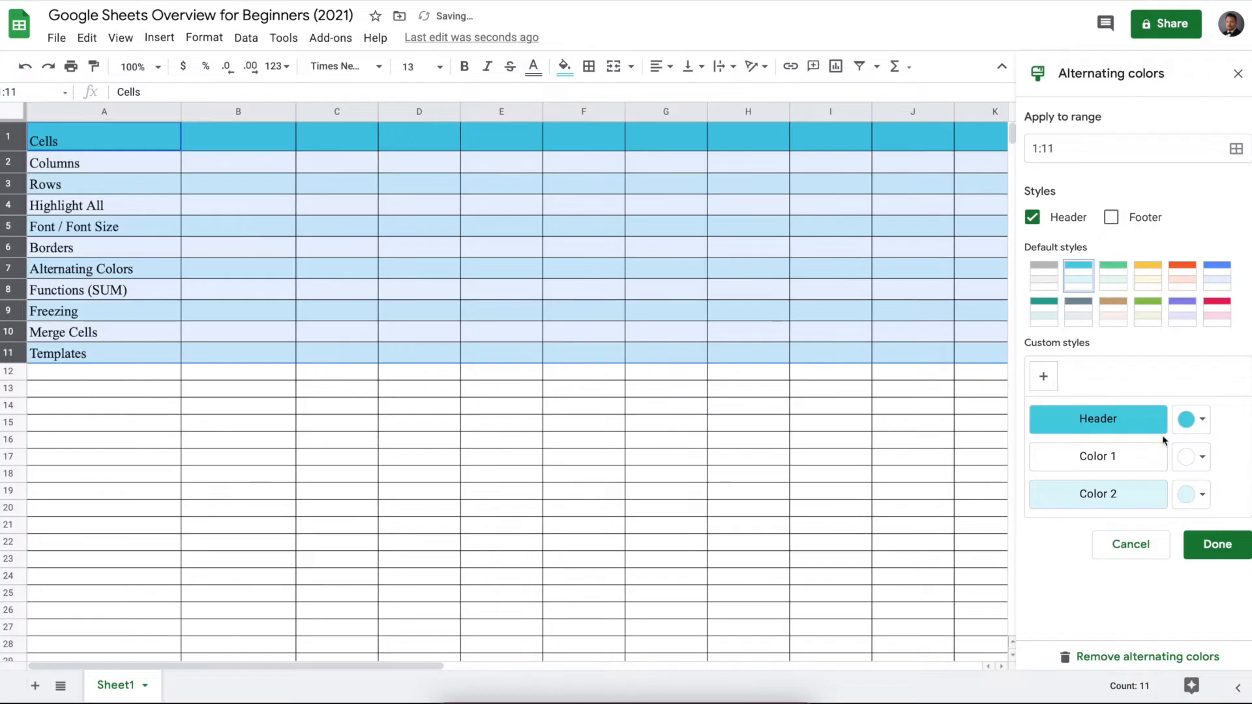
Step: Accept the cyan alternating colors for rows 1 through 11 and close the alternating colors settings
click(1202, 419)
click(1202, 420)
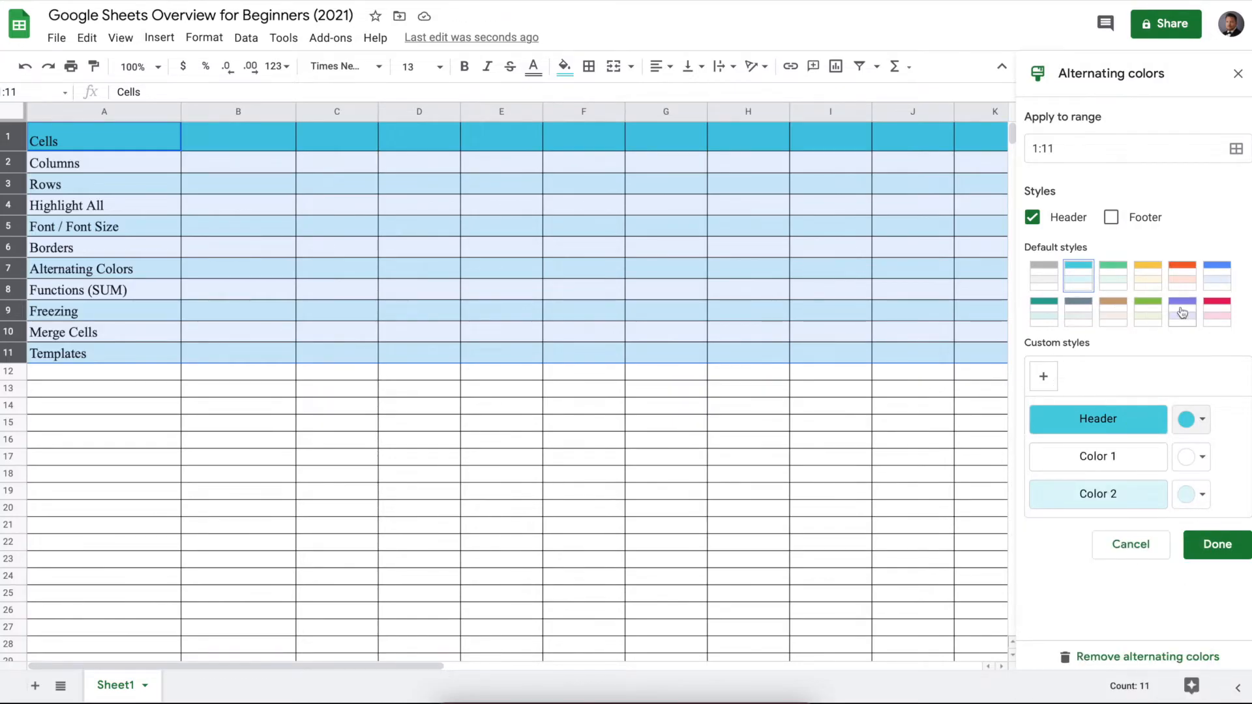
click(1213, 541)
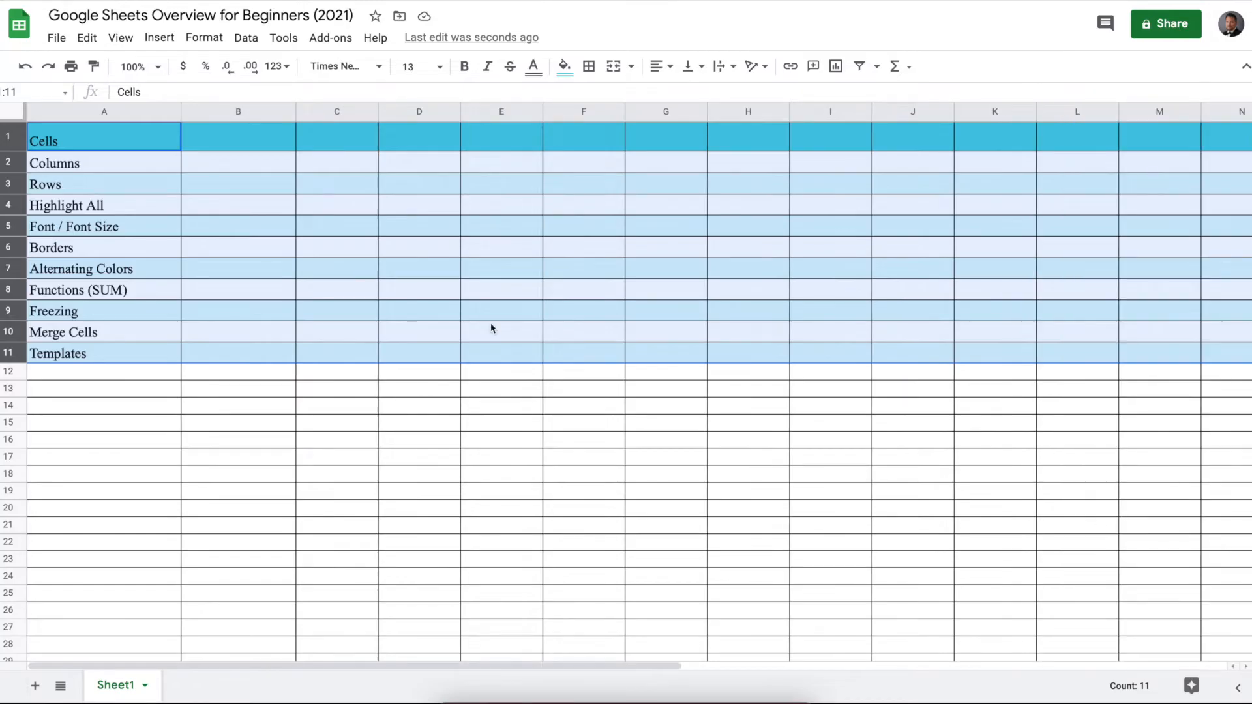
click(466, 315)
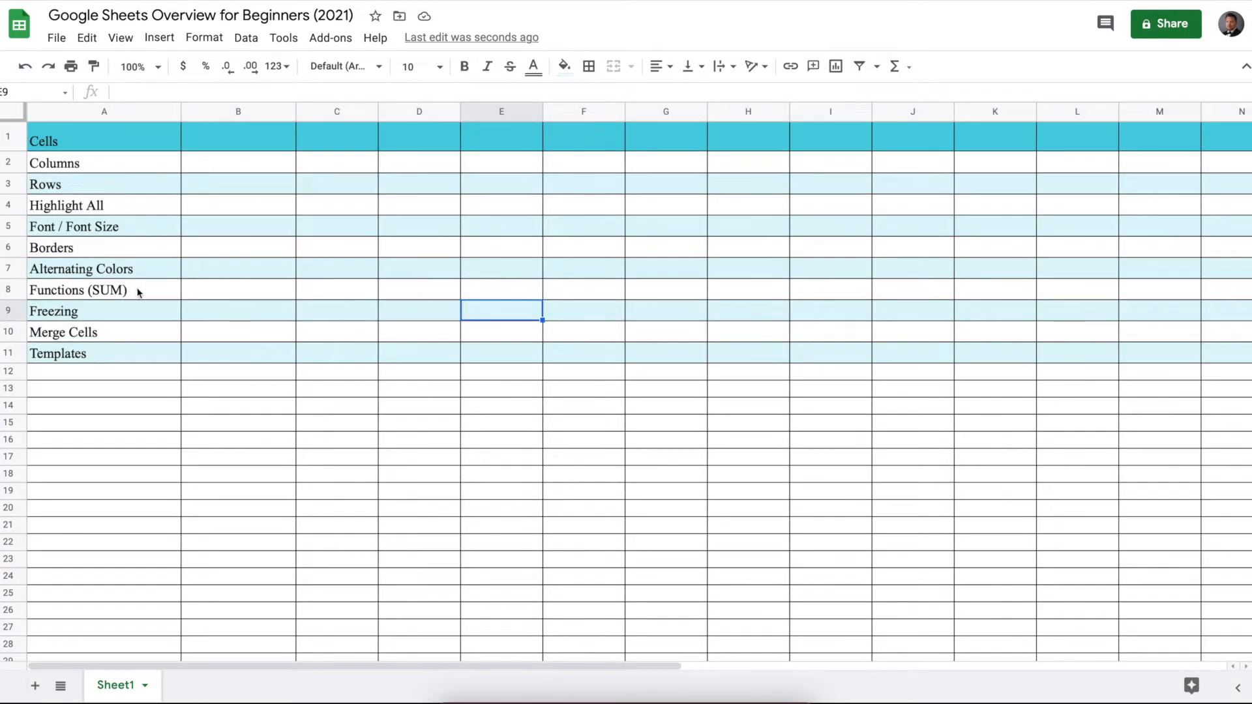
click(104, 296)
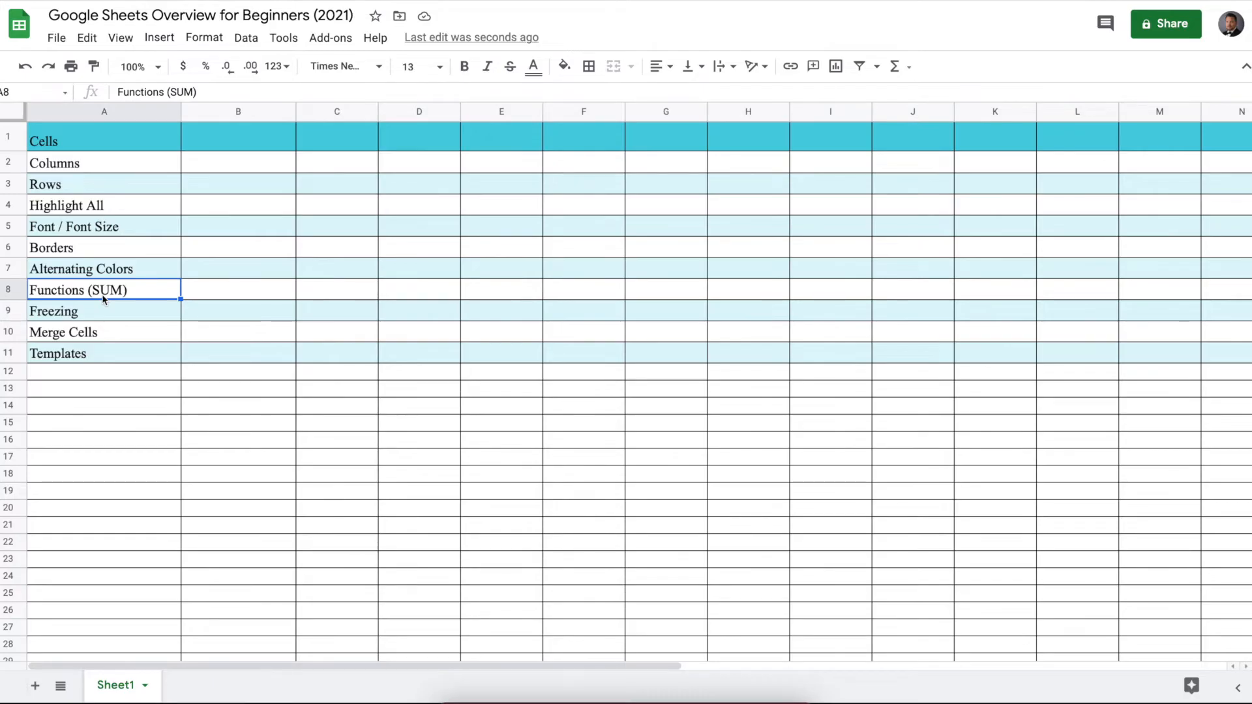
text(e)
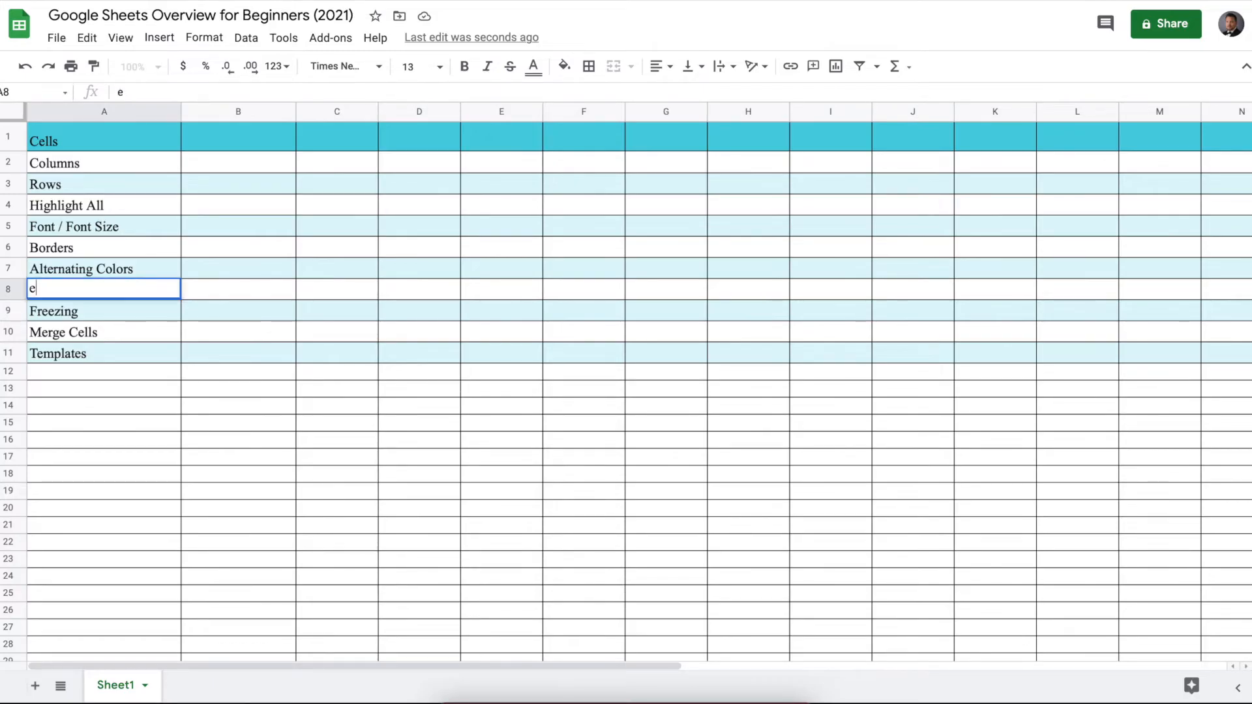
click(149, 411)
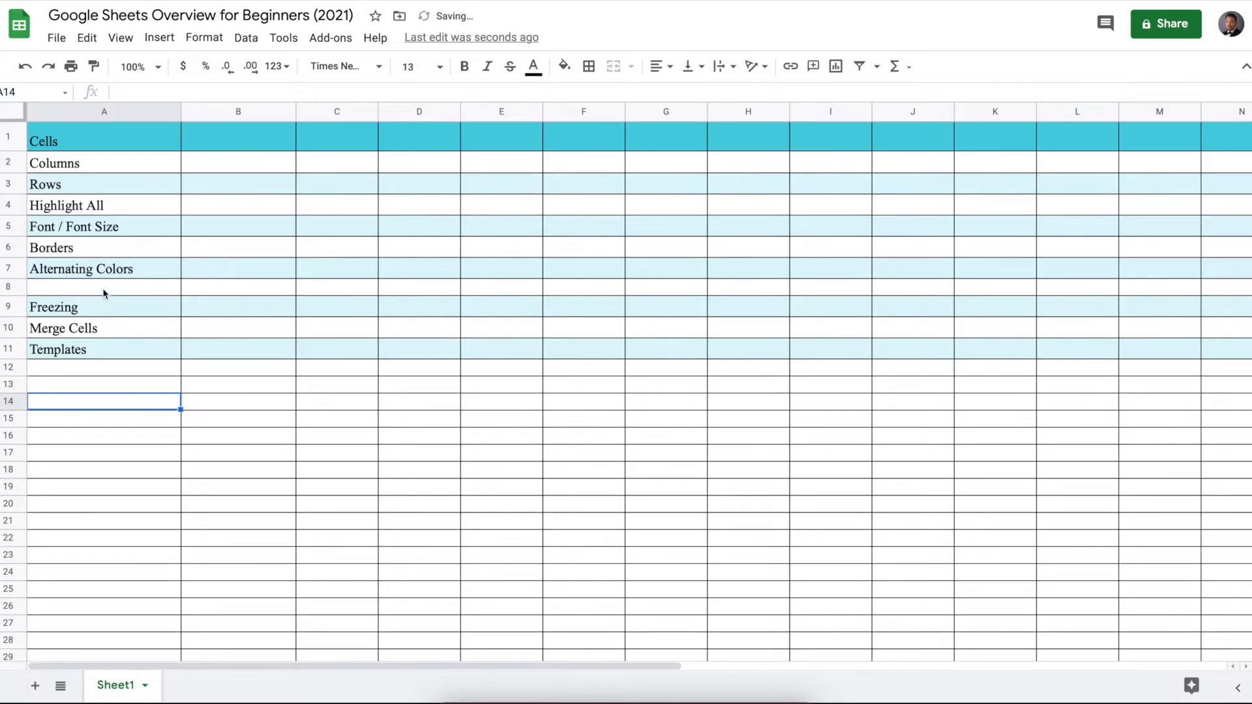
key(ctrl+z)
click(197, 393)
Step: Enter the values 4, 3, 56, 4455, 34556, 543, 45566 and 4554 in cells B8 through I8
click(209, 296)
text(4)
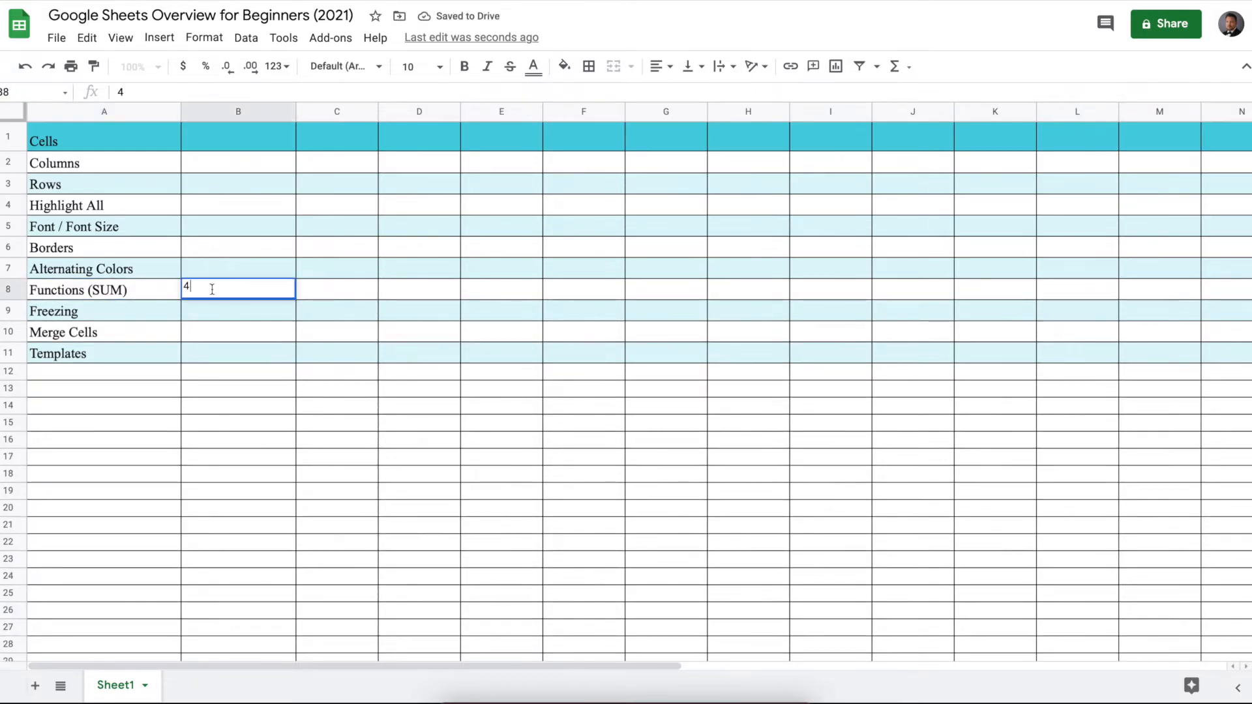
click(327, 293)
text(3)
click(406, 291)
text(56)
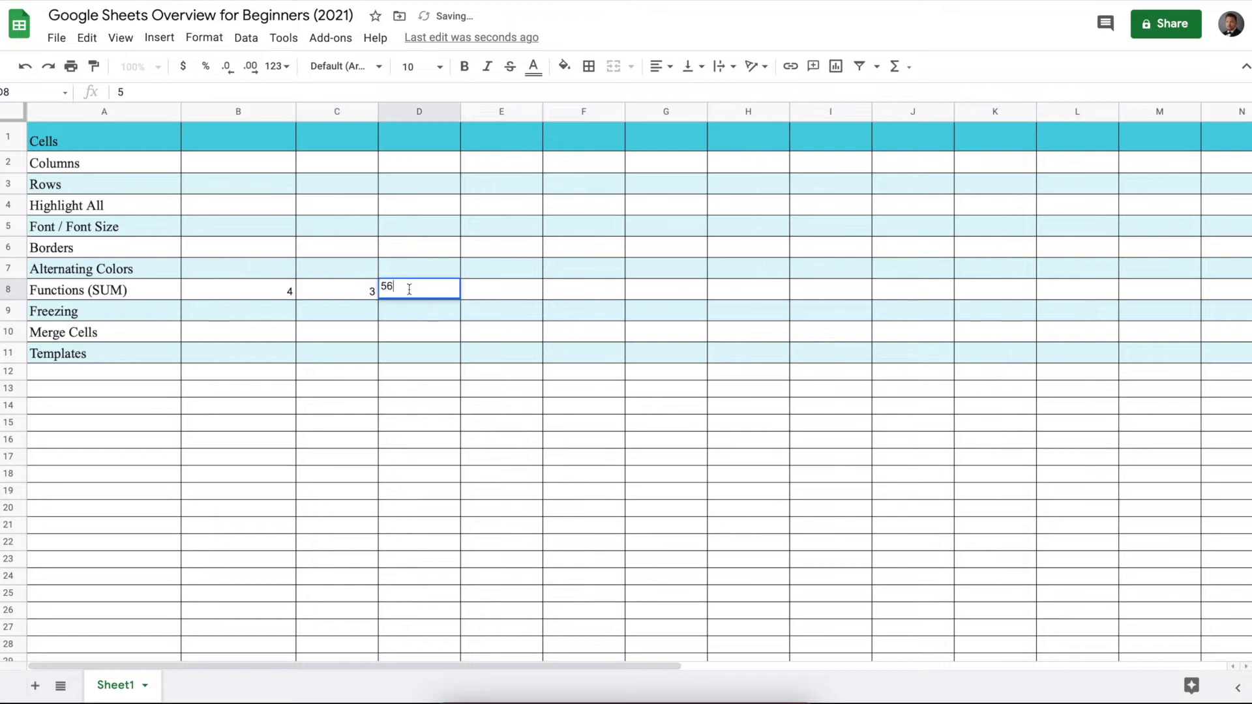
click(499, 298)
text(4455)
click(580, 297)
text(34556)
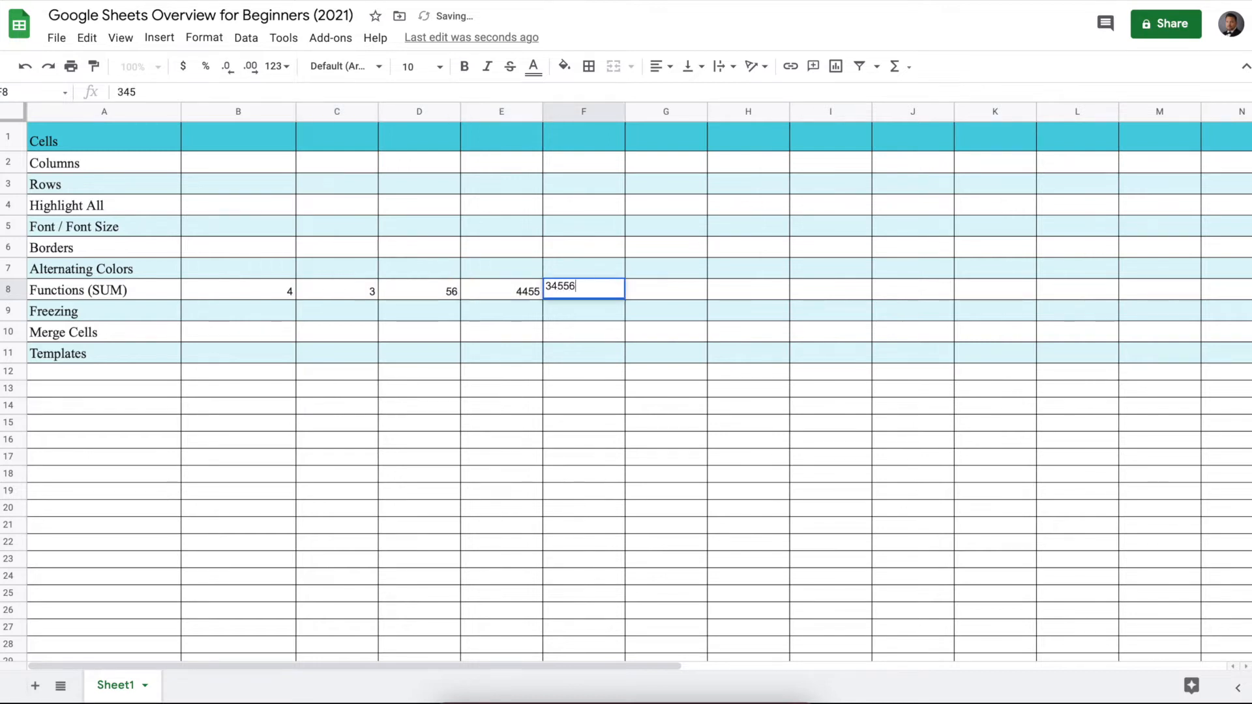
click(660, 298)
text(543)
click(750, 294)
text(45566)
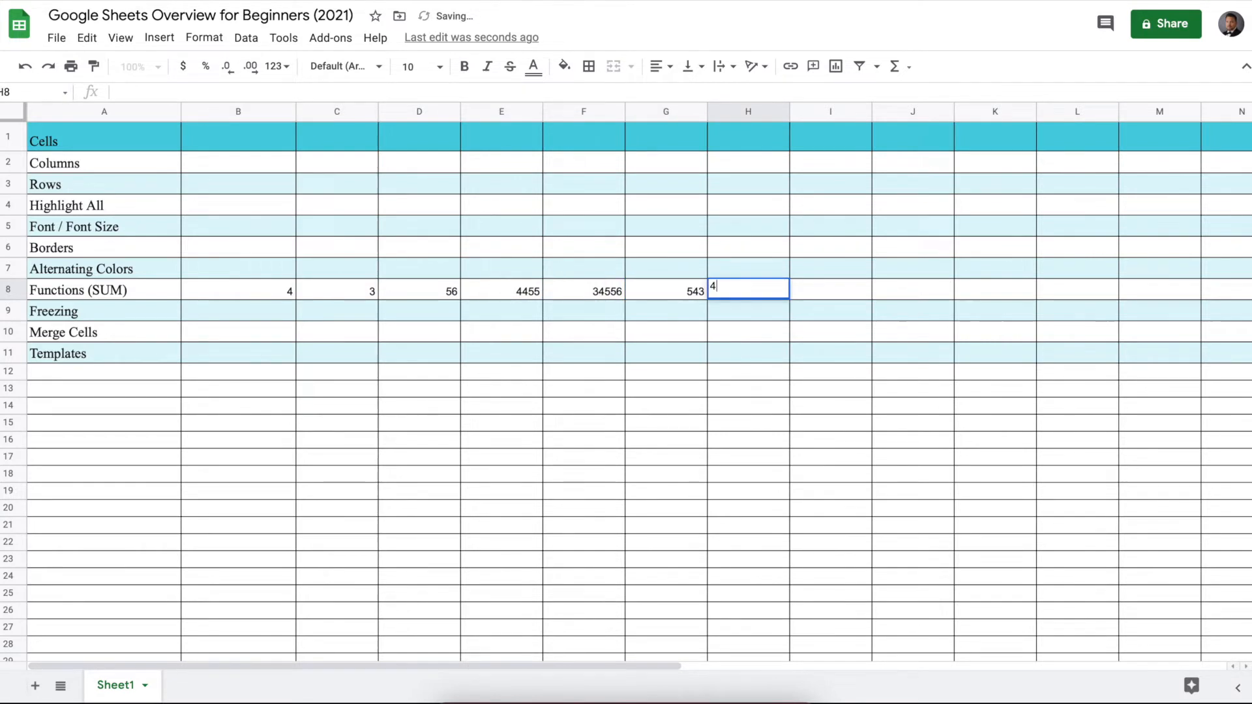
click(816, 292)
text(4554)
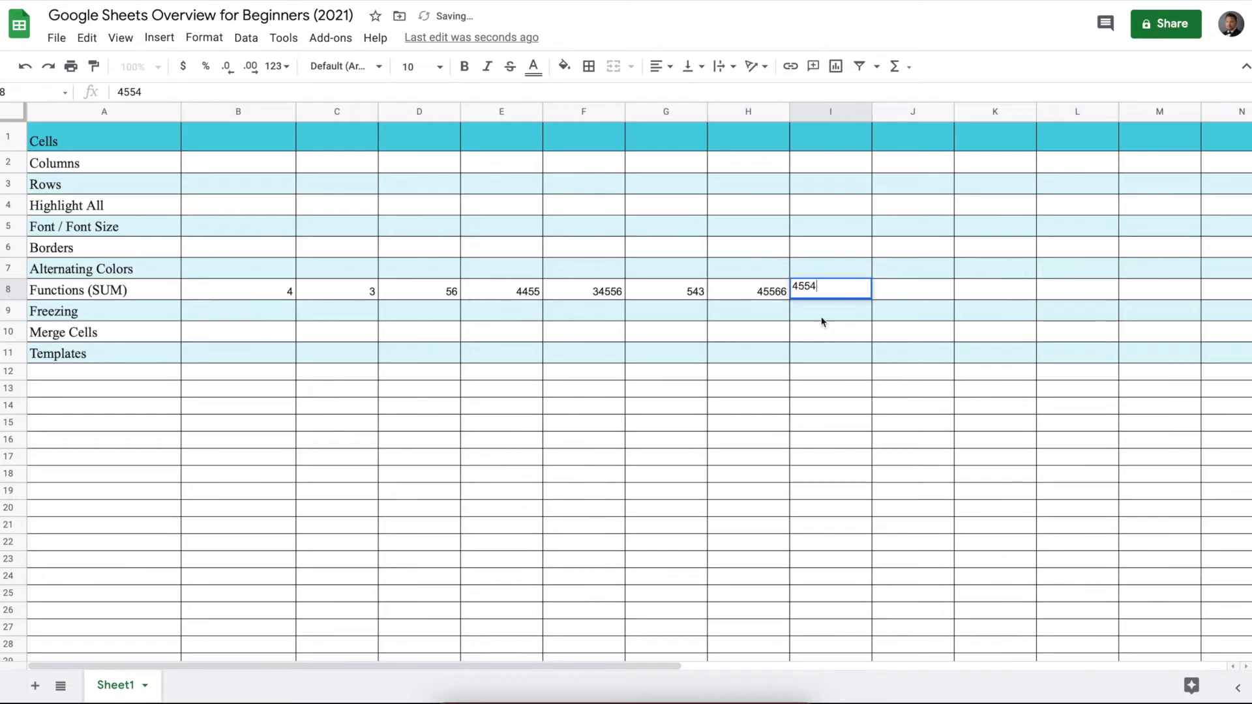
click(825, 392)
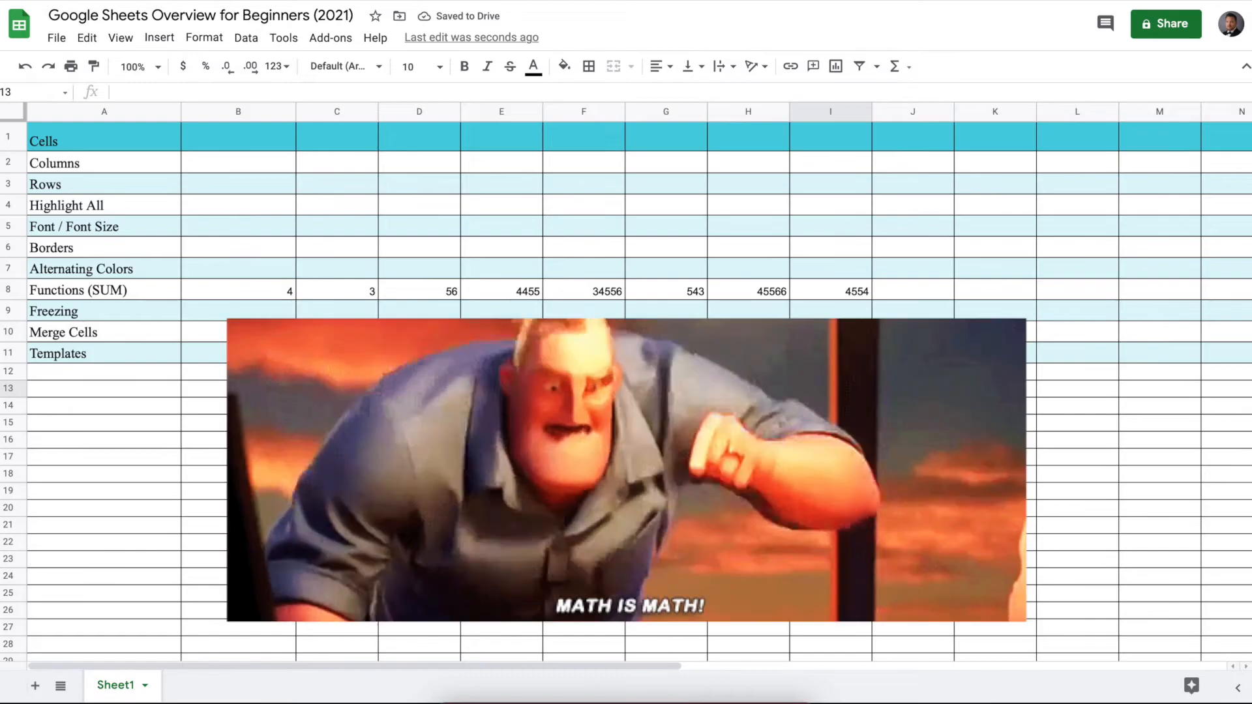
Step: Add up cells B8 through I8 with the SUM function in cell J8
drag(288, 291, 836, 301)
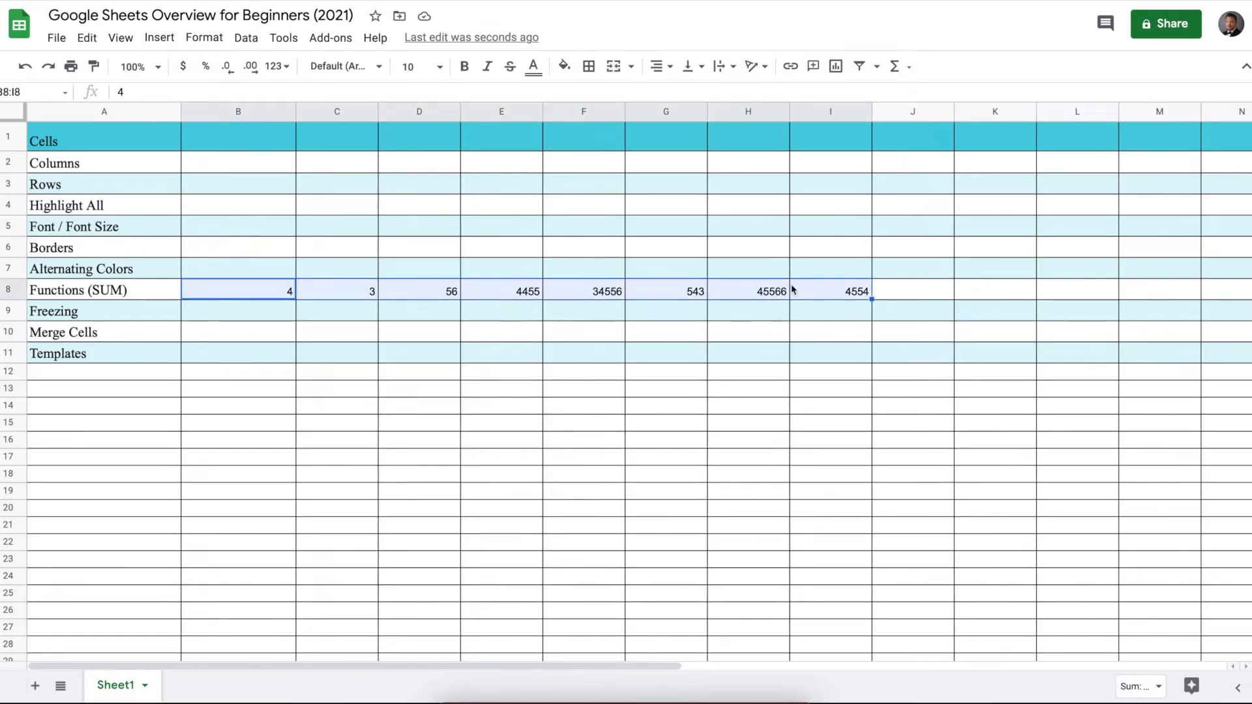
click(909, 67)
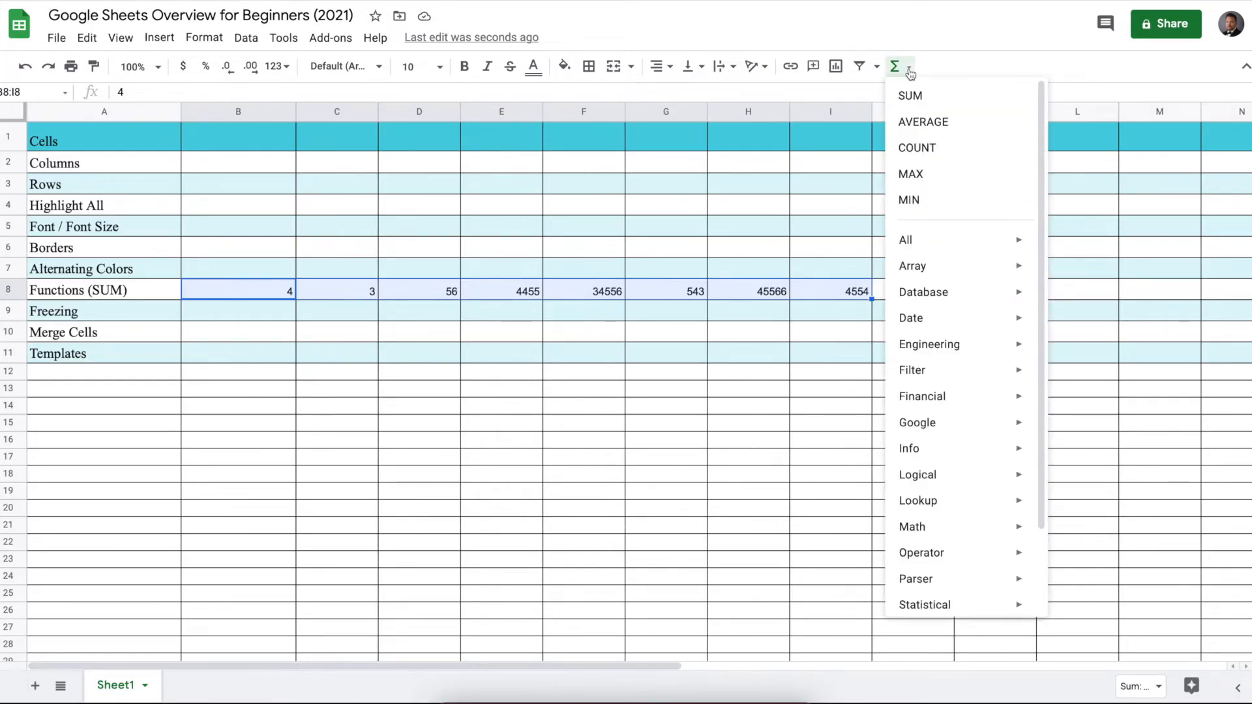
click(914, 97)
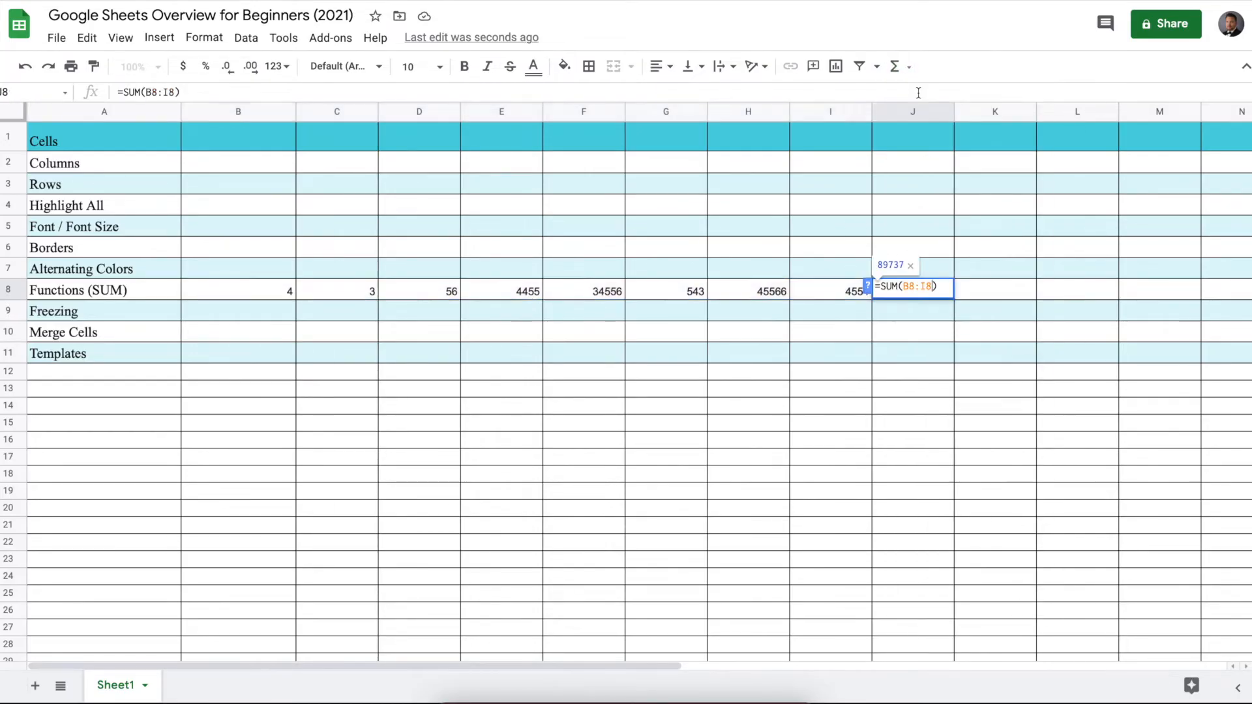
click(904, 339)
click(918, 293)
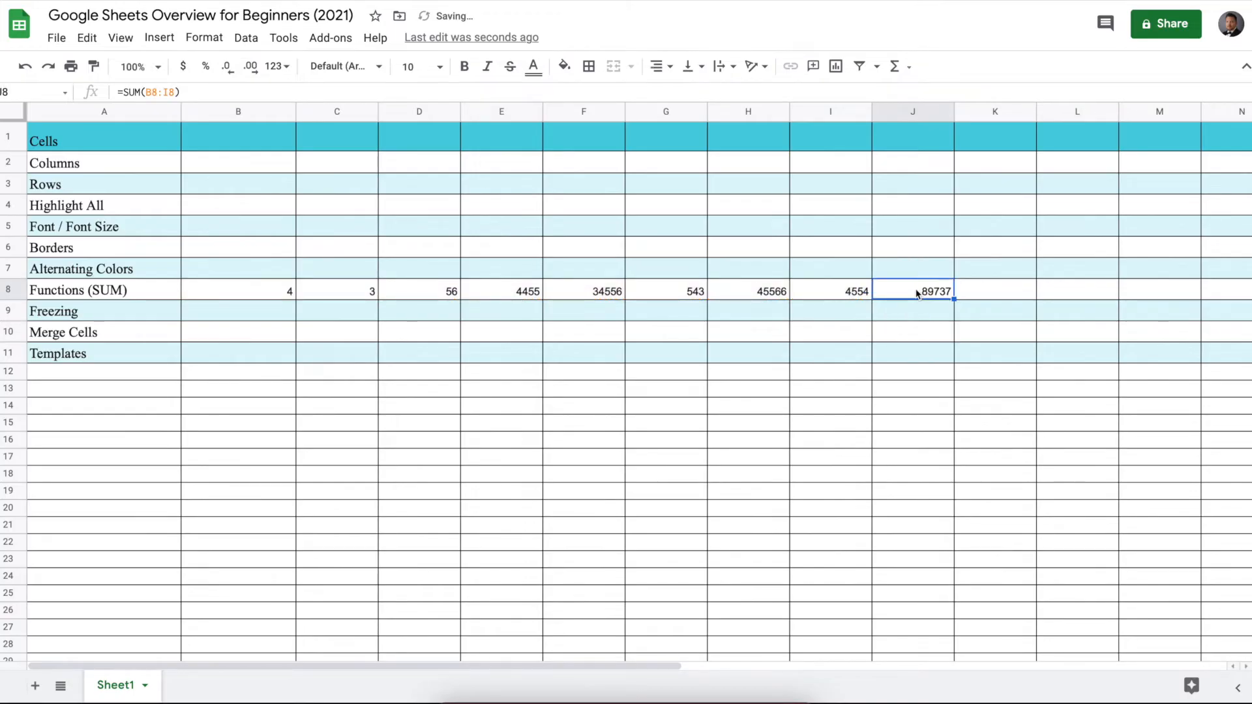
Step: Change cell G8 to 5 and cell E8 to 4
click(666, 290)
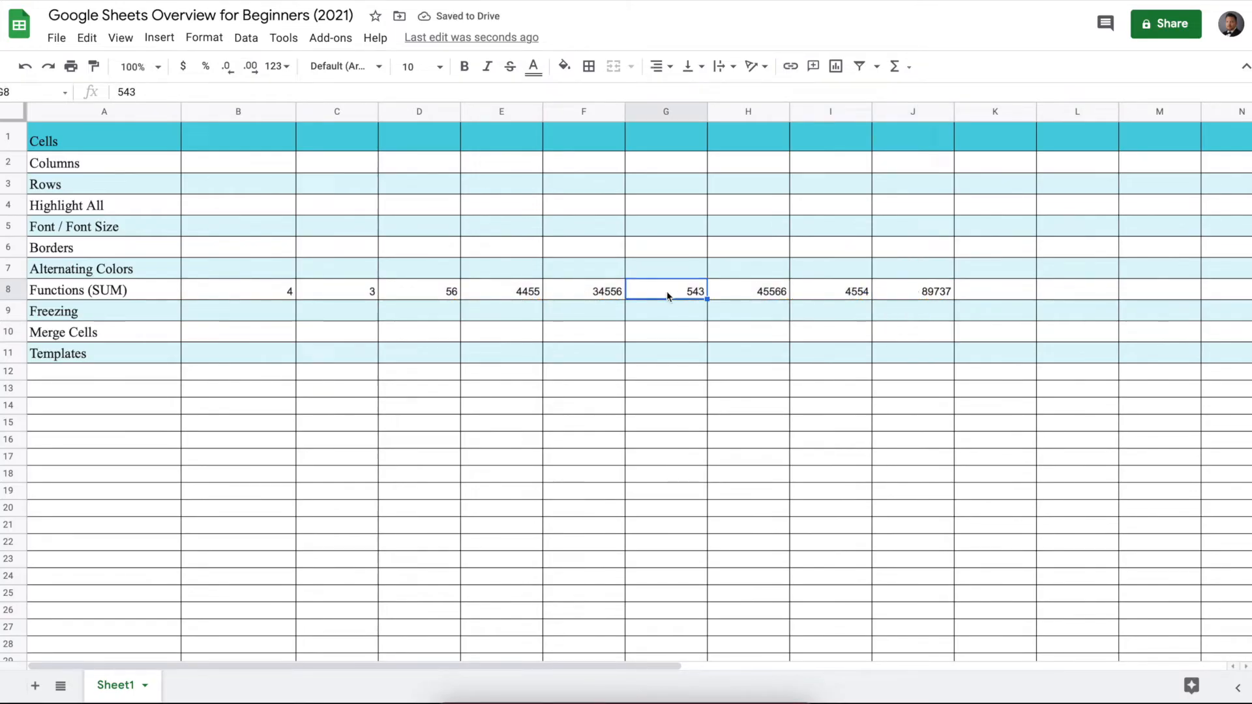
text(5)
click(897, 353)
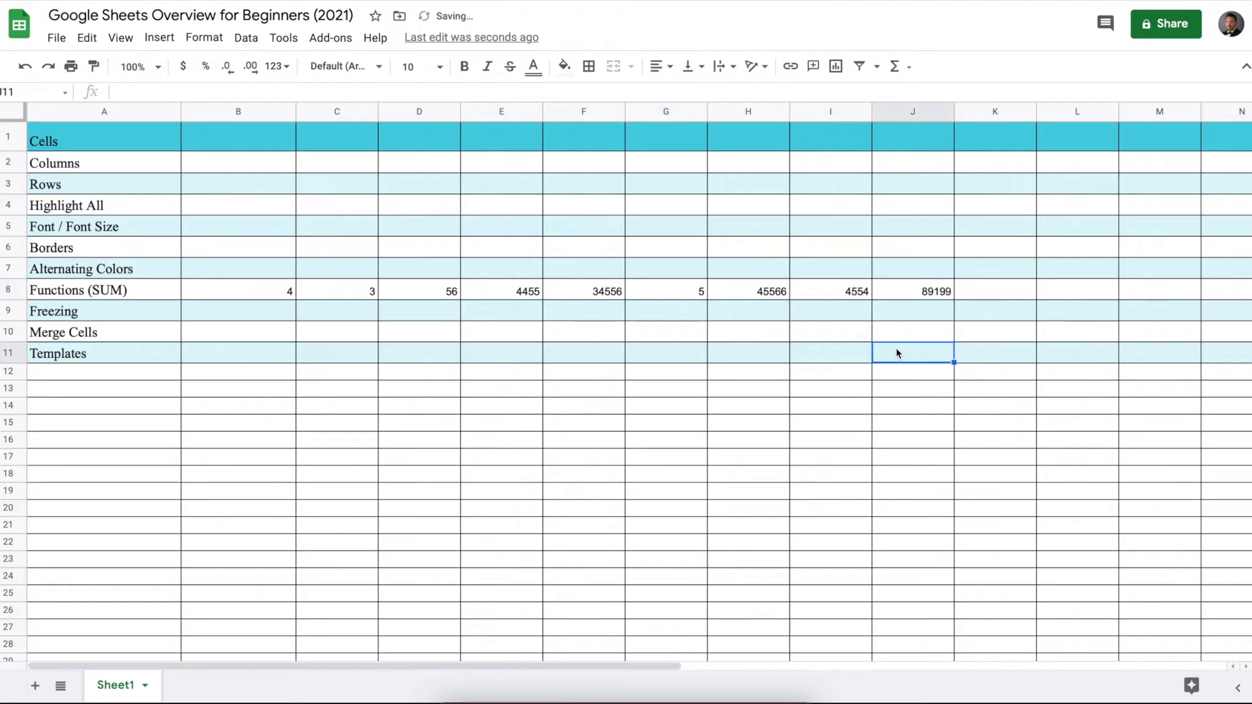
click(532, 294)
text(4)
click(579, 372)
Step: Enter the values 435435, 43534, 43534, 34534 and 43534 in cells L2 through L6
click(1063, 163)
text(435435)
click(1065, 178)
text(43534)
click(1074, 213)
text(43534)
key(Return)
text(34534)
click(1078, 249)
text(43534)
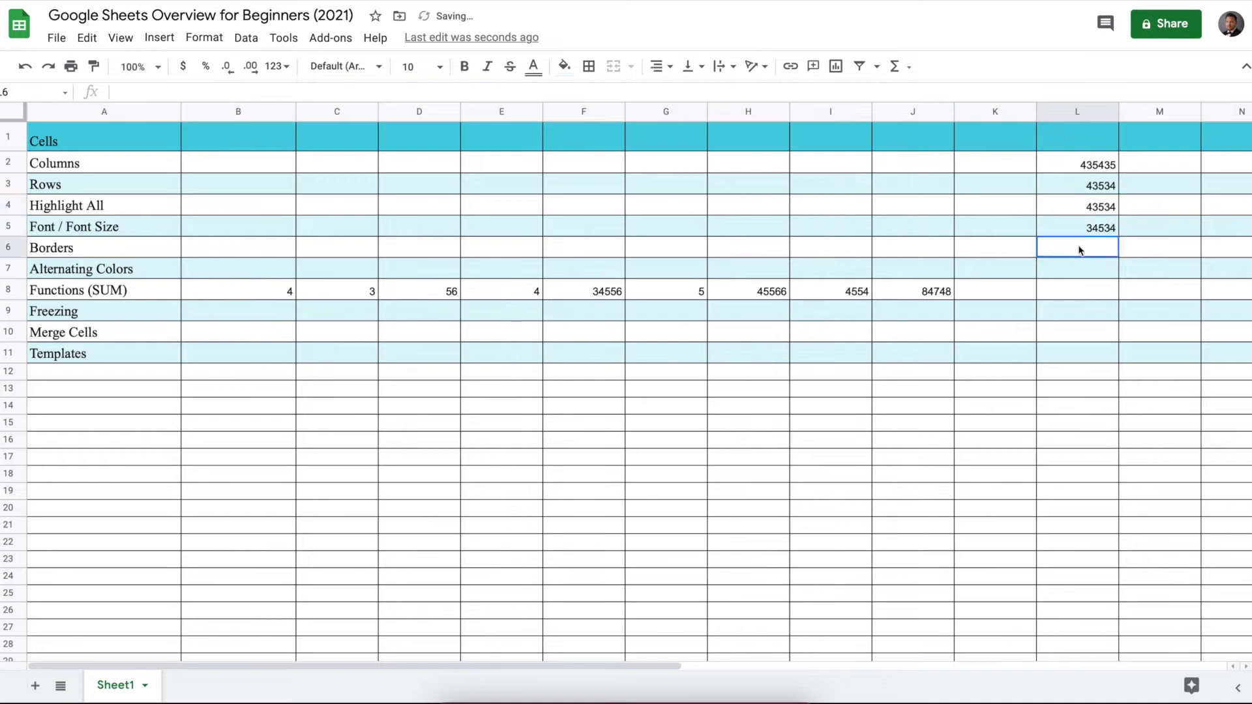
click(1076, 324)
Step: Add up cells L2 through L6 with the SUM function in cell L7 and make that total bold
click(1082, 169)
drag(1082, 169, 1081, 253)
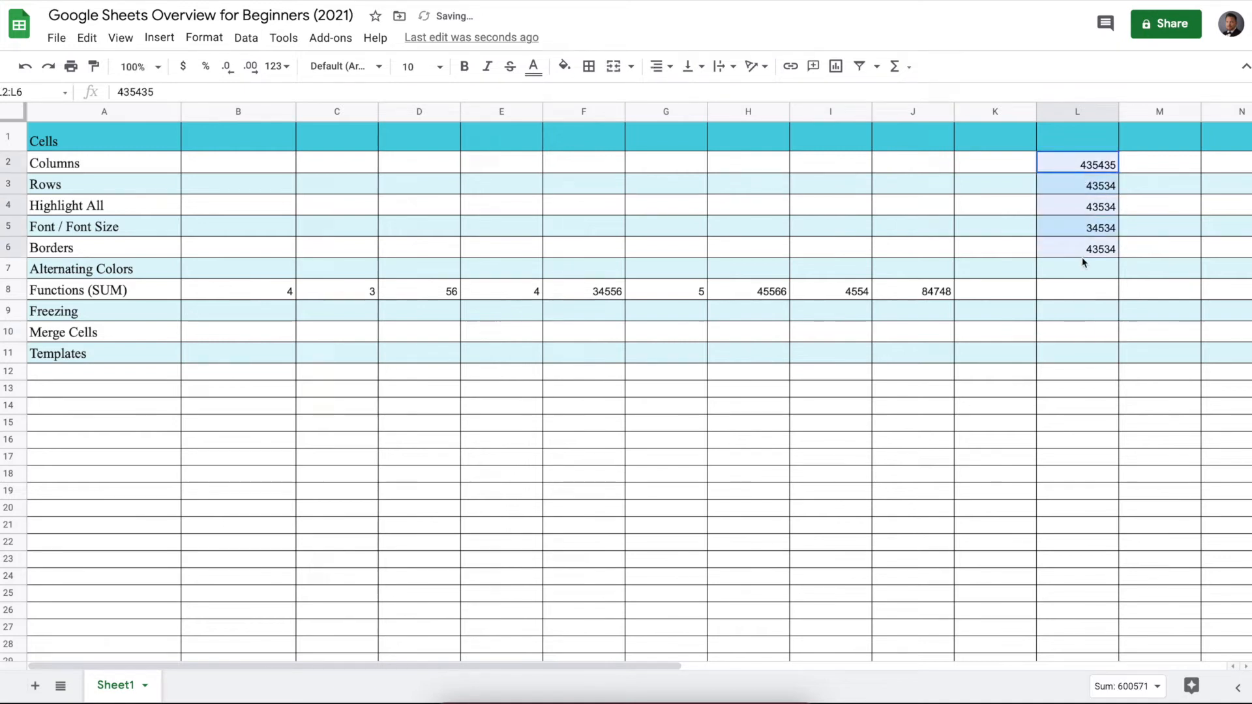
click(895, 66)
click(920, 97)
click(1110, 352)
click(1071, 275)
key(ctrl+b)
click(1087, 358)
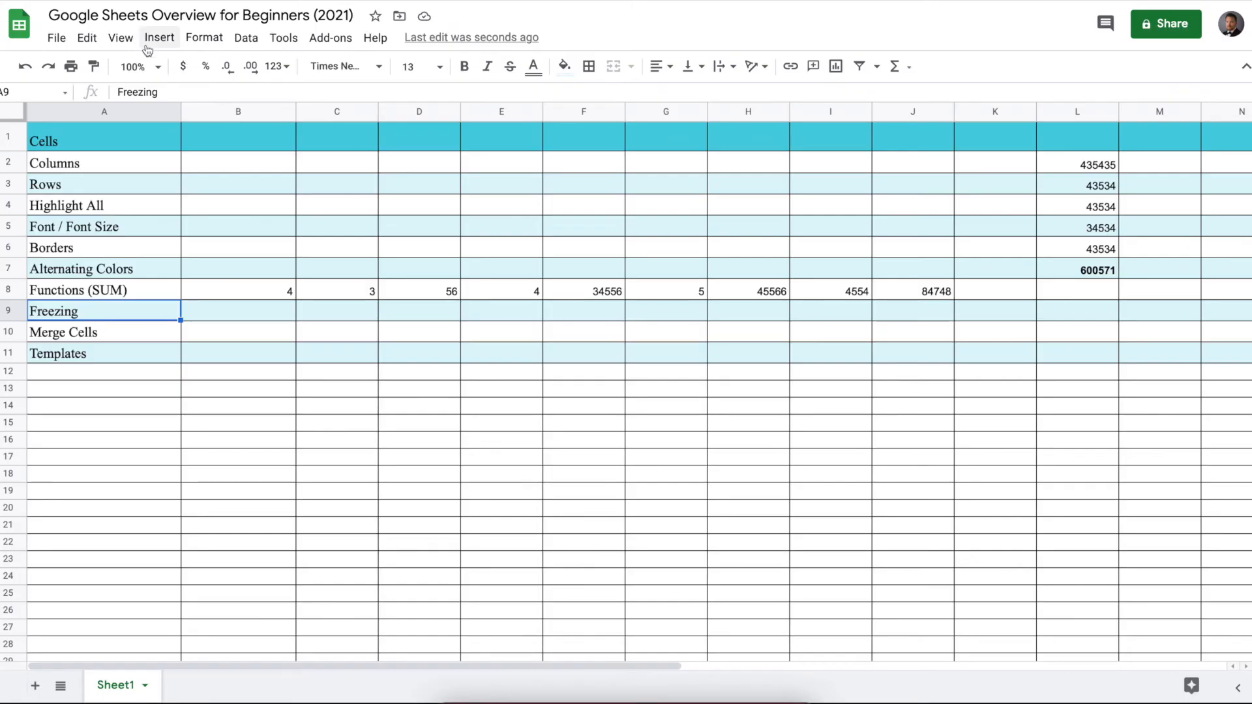
Step: Freeze the first row of the sheet
click(156, 37)
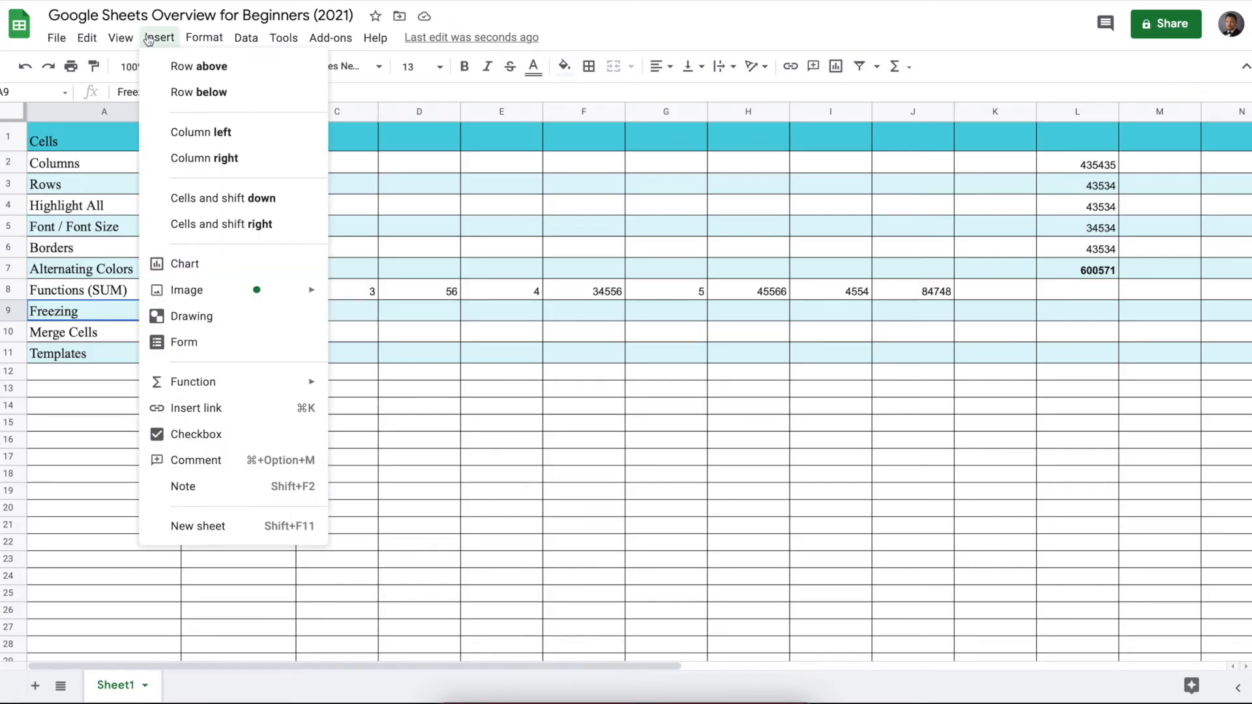
mouse_move(120, 37)
mouse_move(145, 63)
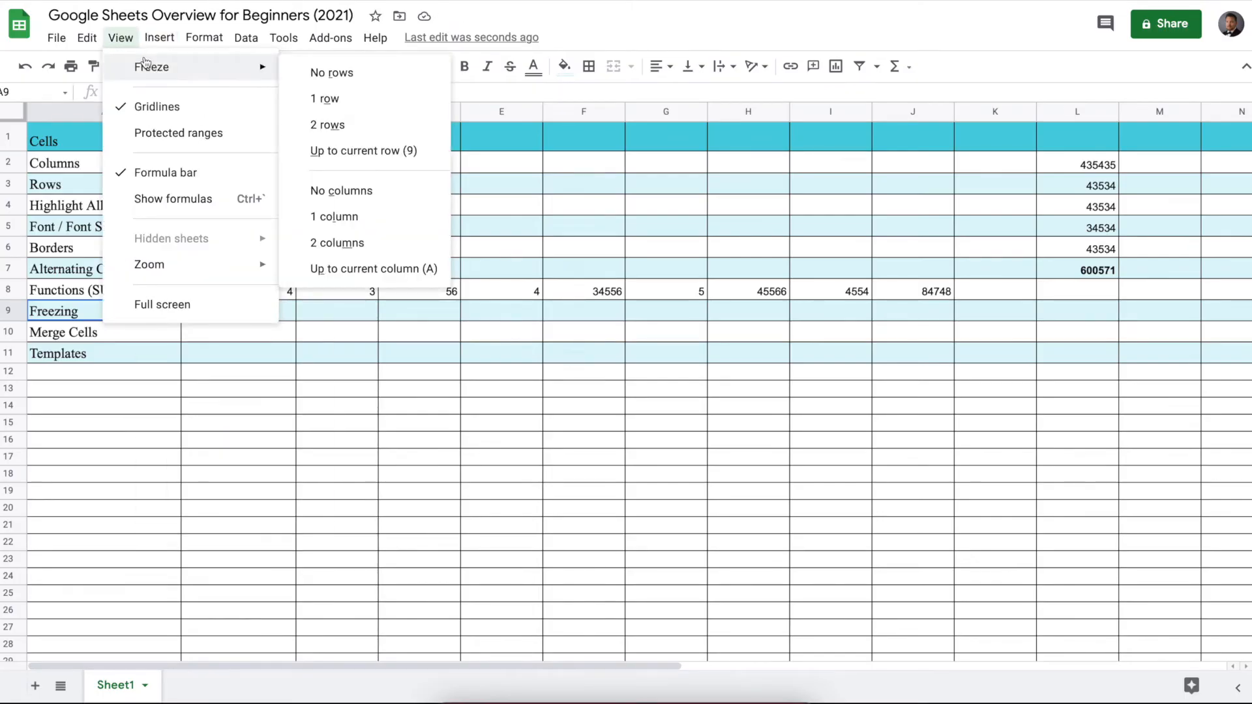
click(325, 98)
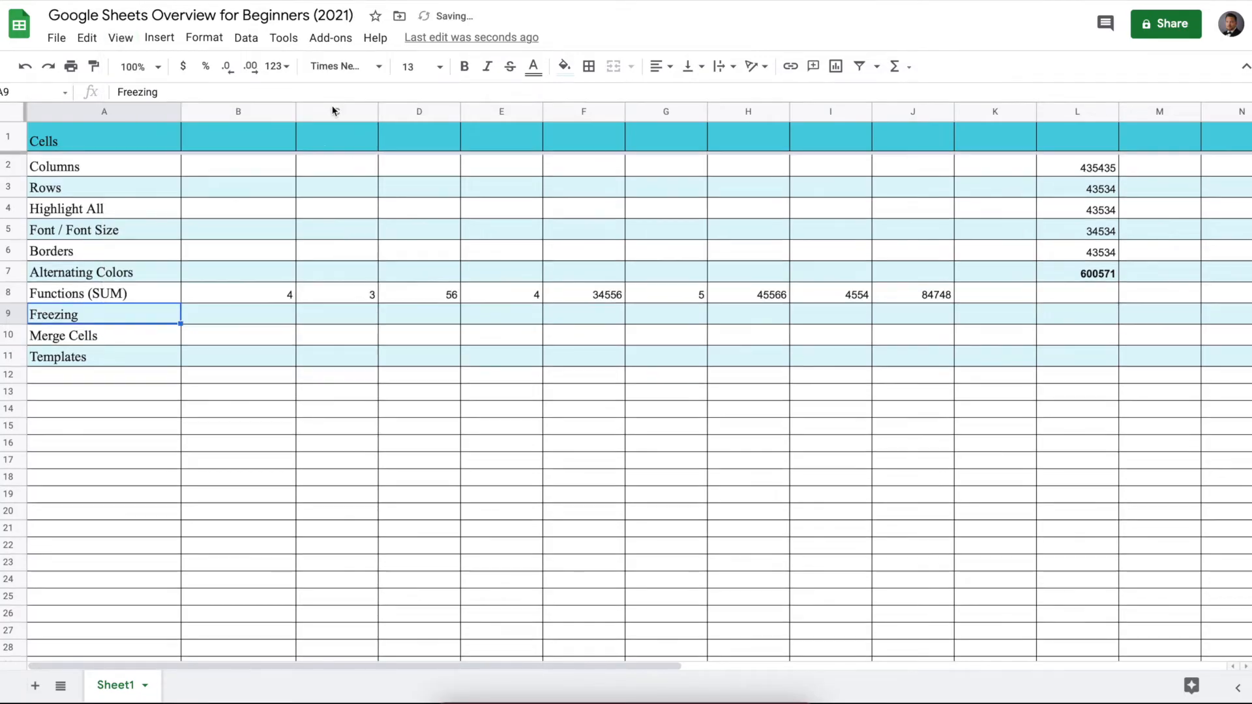
Step: Enter placeholder text "ffff" in A13, "f" in A17, "ff" in A23 and more further down column A to test the frozen row
click(92, 400)
text(ffff)
click(103, 469)
text(f)
click(91, 532)
click(97, 566)
text(f)
scroll(85, 509, down, 15)
text(f)
click(104, 501)
scroll(98, 483, up, 15)
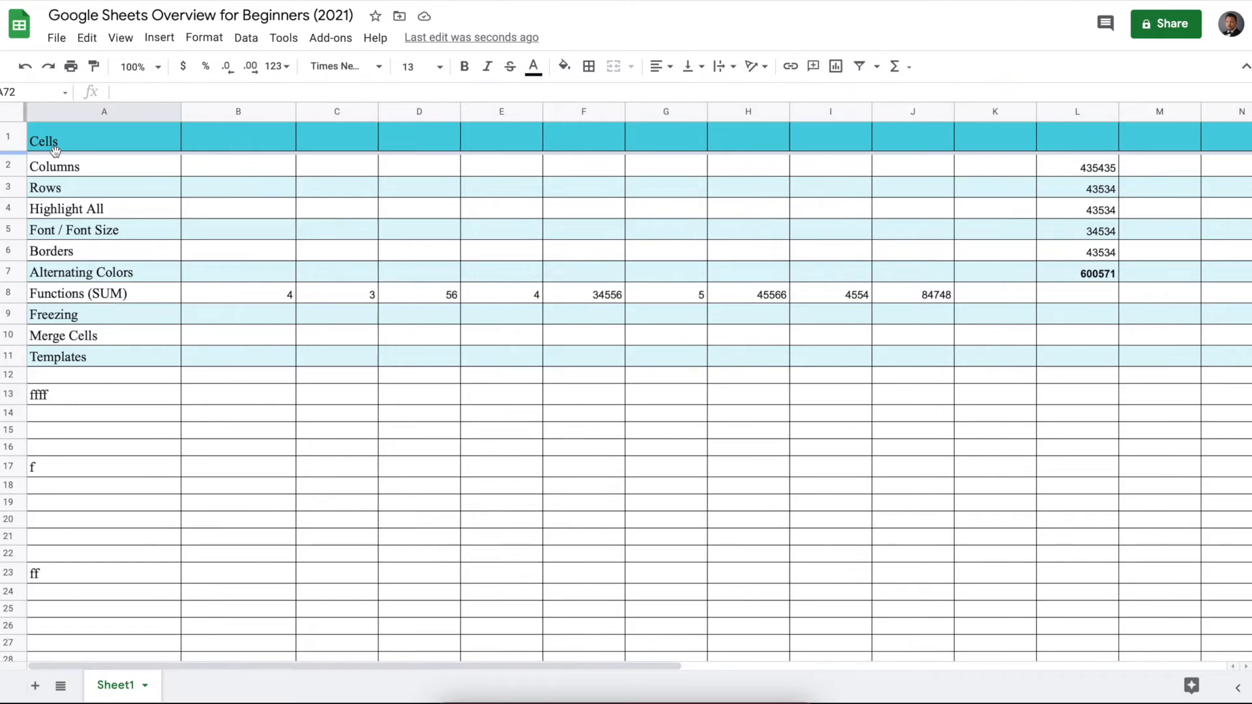
Step: Freeze the first column of the sheet and check how the frozen row and column behave
click(159, 37)
mouse_move(120, 40)
mouse_move(132, 76)
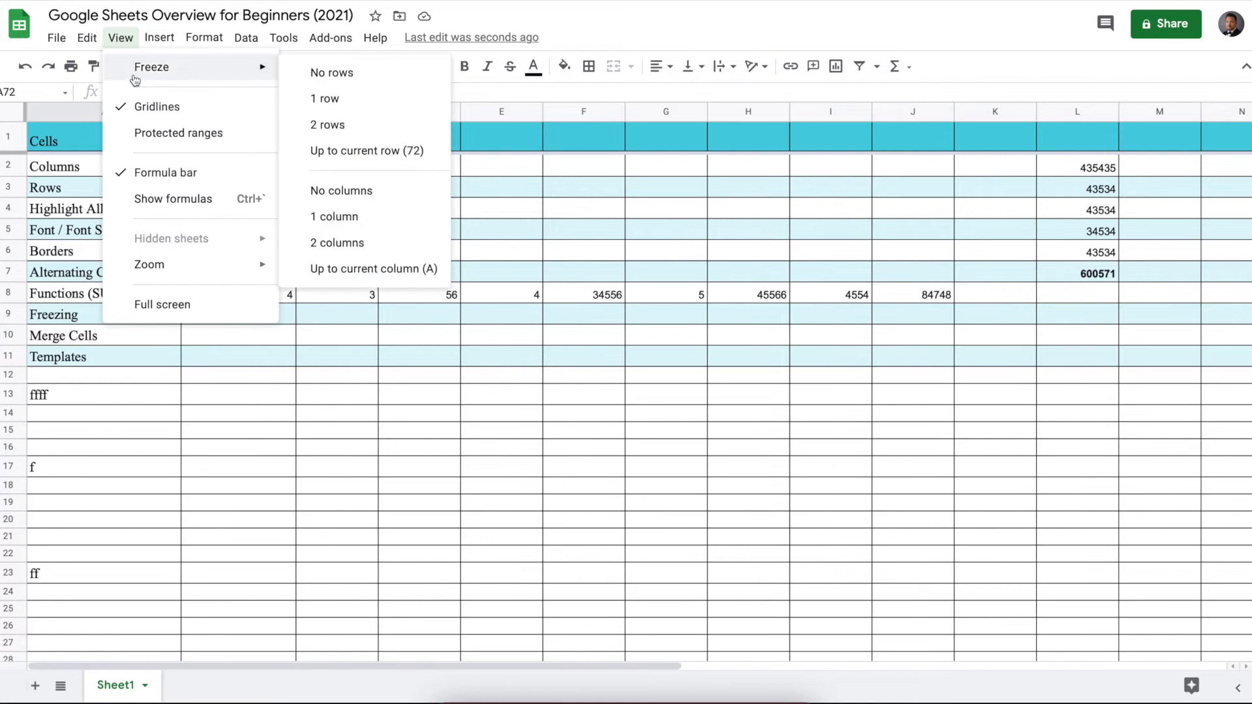
click(312, 223)
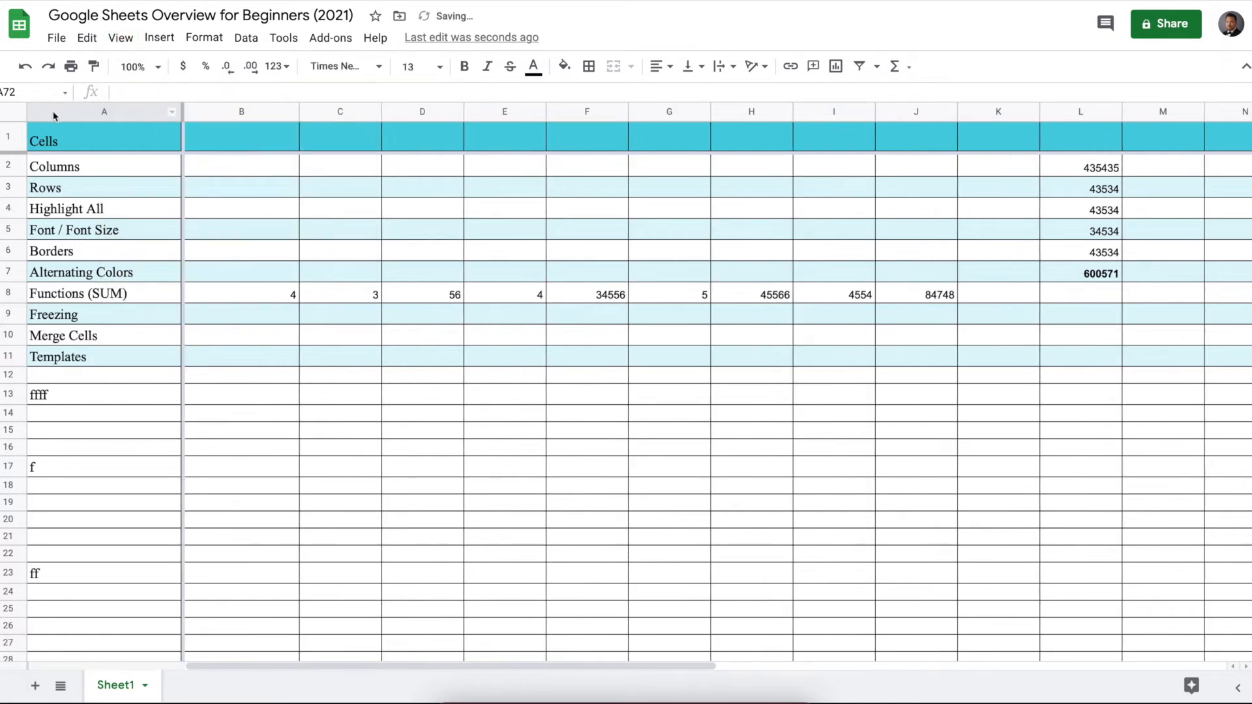
scroll(277, 283, right, 2)
scroll(277, 283, left, 2)
scroll(278, 283, down, 1)
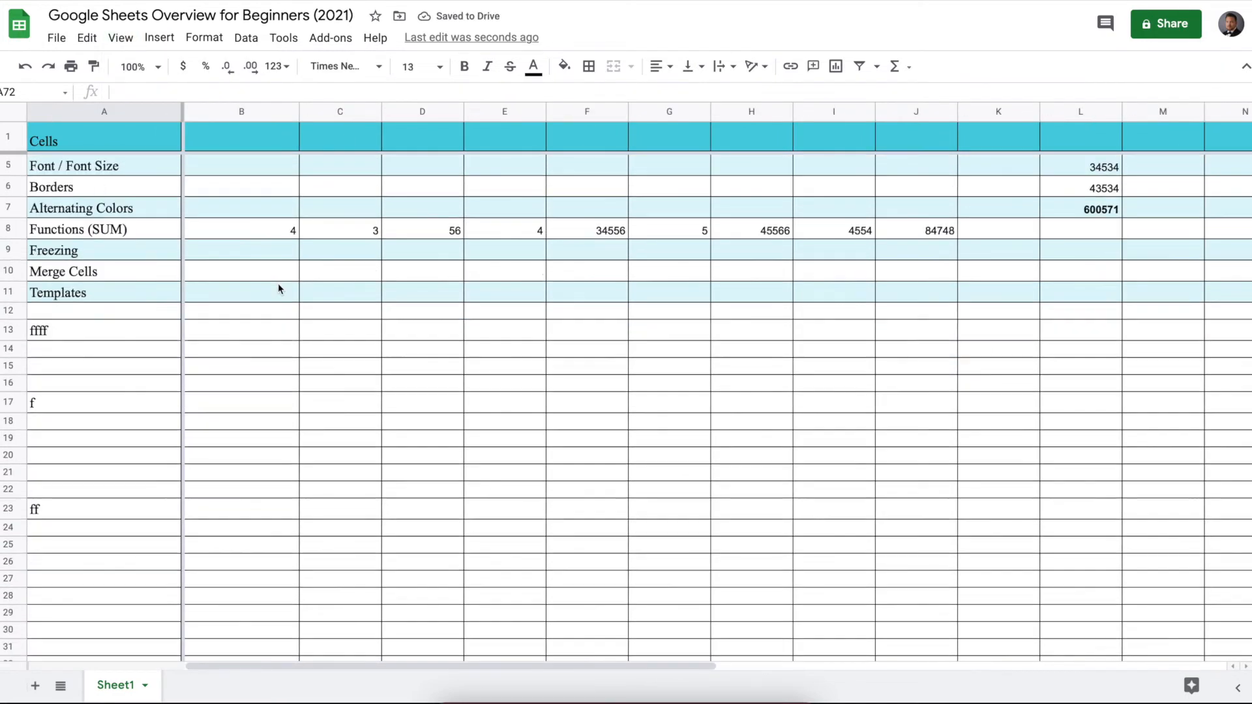
scroll(278, 283, up, 1)
scroll(278, 283, down, 8)
scroll(277, 283, up, 8)
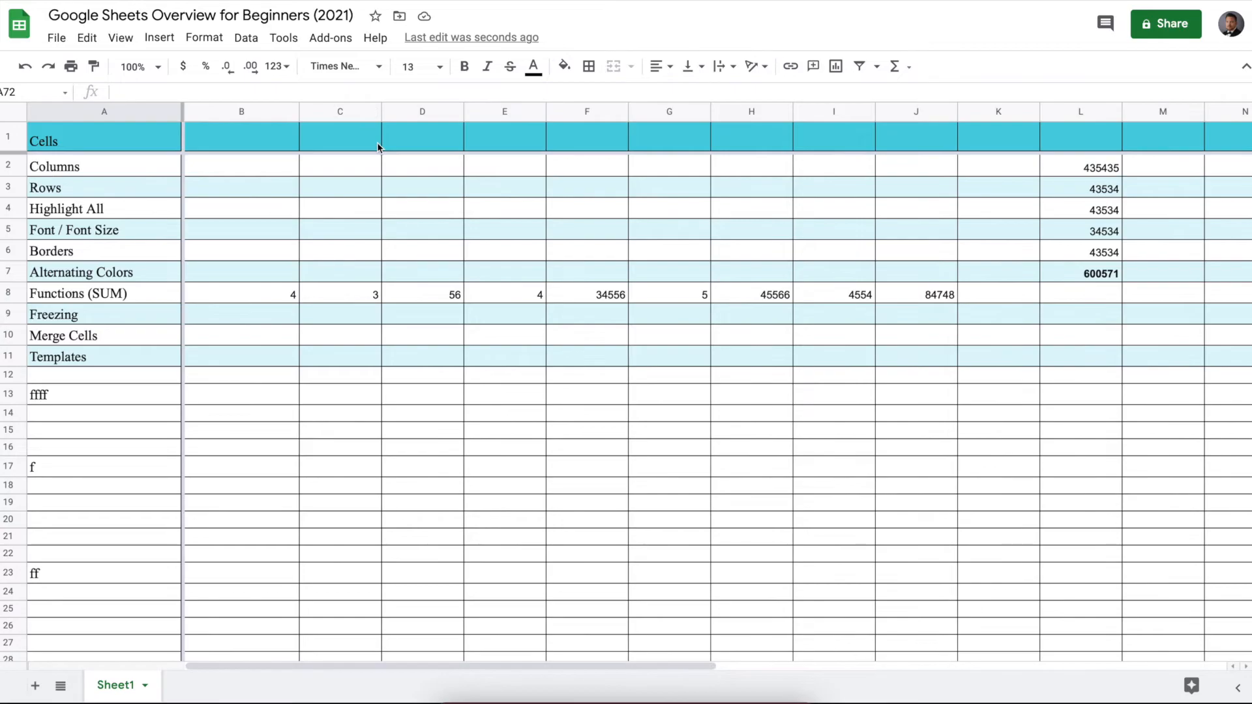
Step: Undo the column freeze, the placeholder text in column A and the row freeze
click(145, 337)
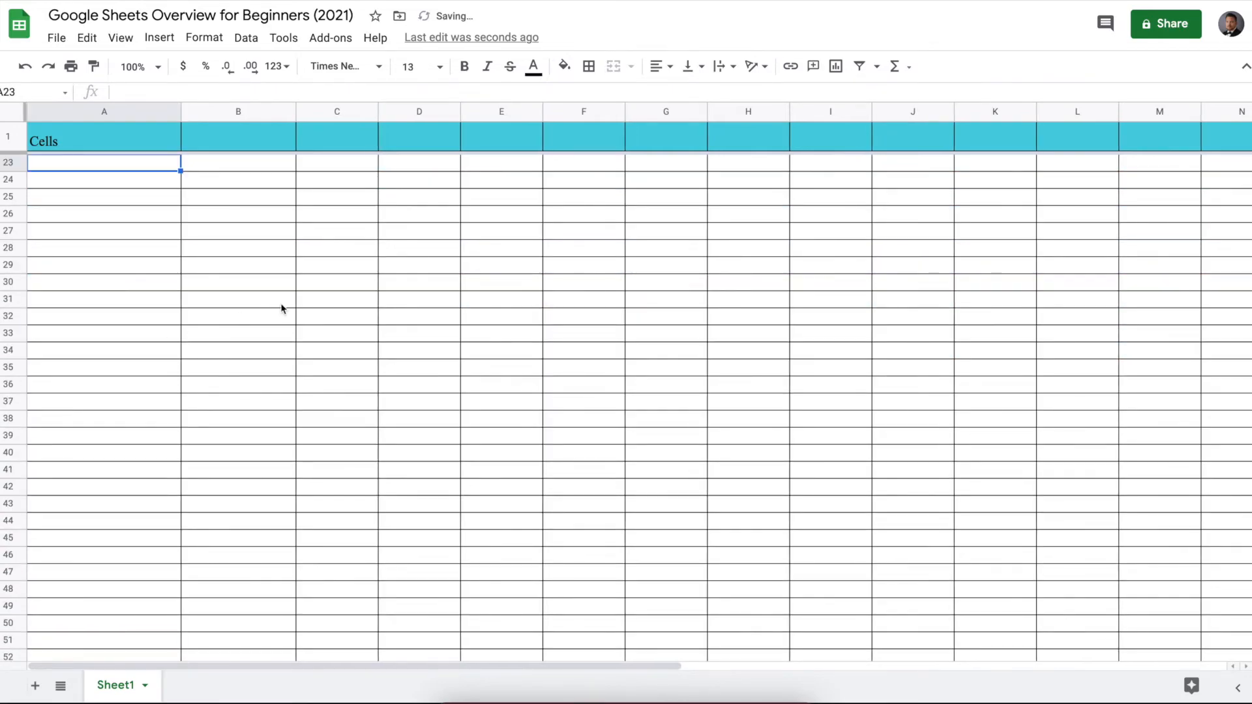
scroll(626, 404, up, 5)
key(ctrl+z)
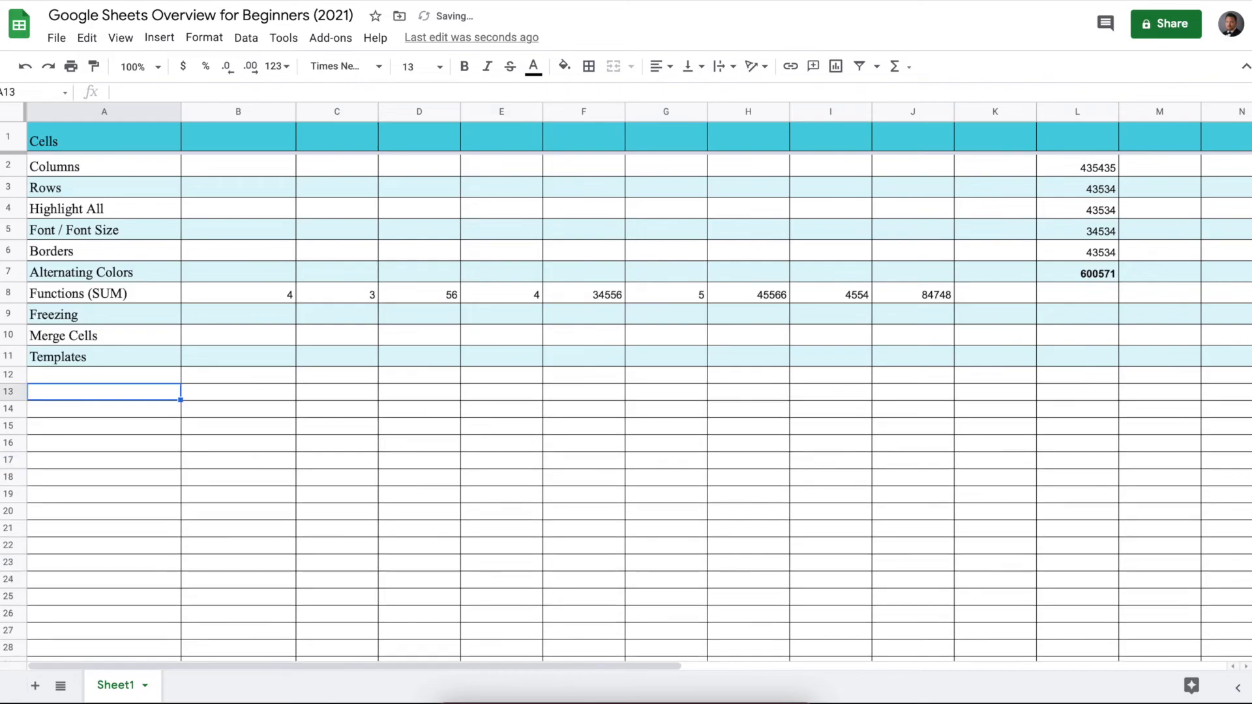
key(ctrl+z)
Step: Merge cells A1 through L1 horizontally into a single header cell
click(107, 336)
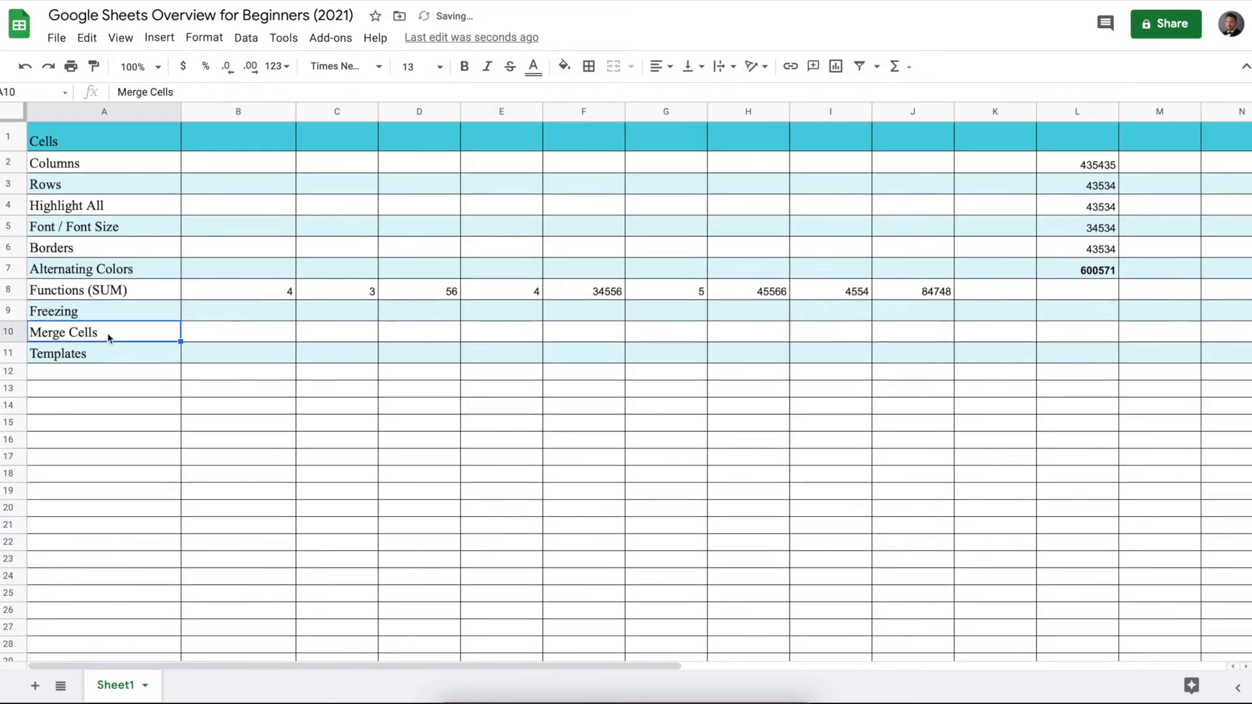
click(235, 471)
drag(127, 143, 1074, 154)
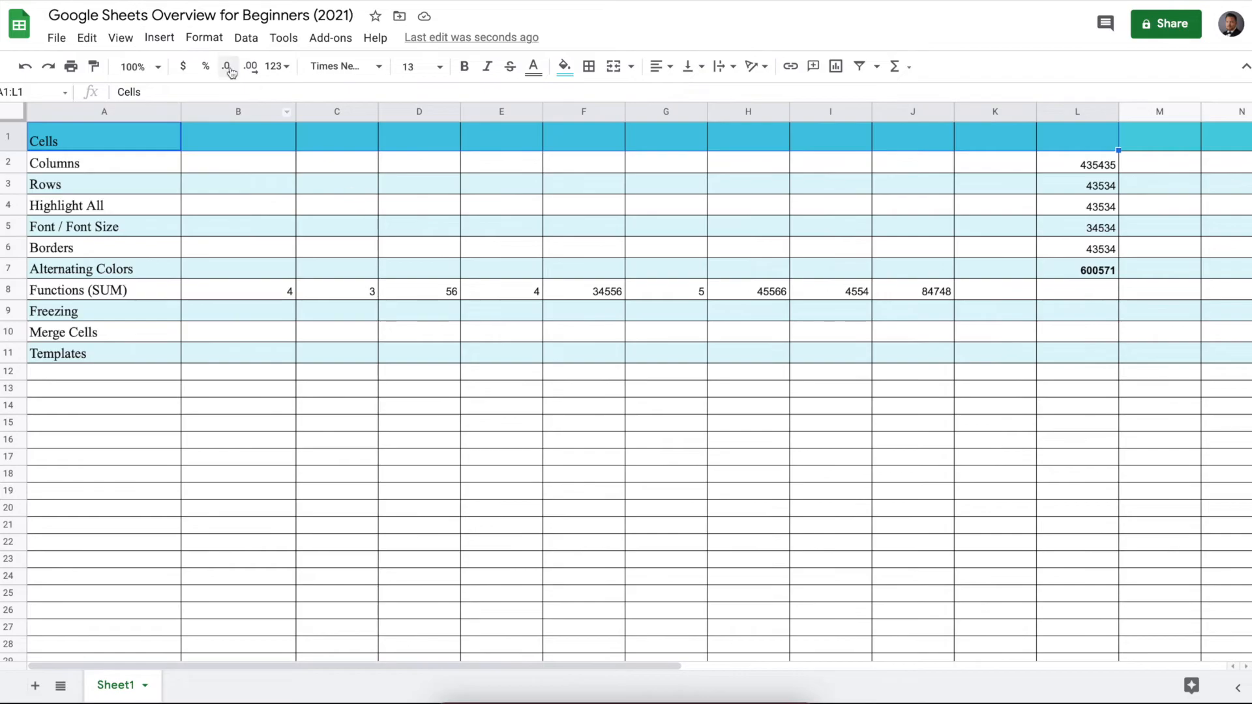
click(159, 37)
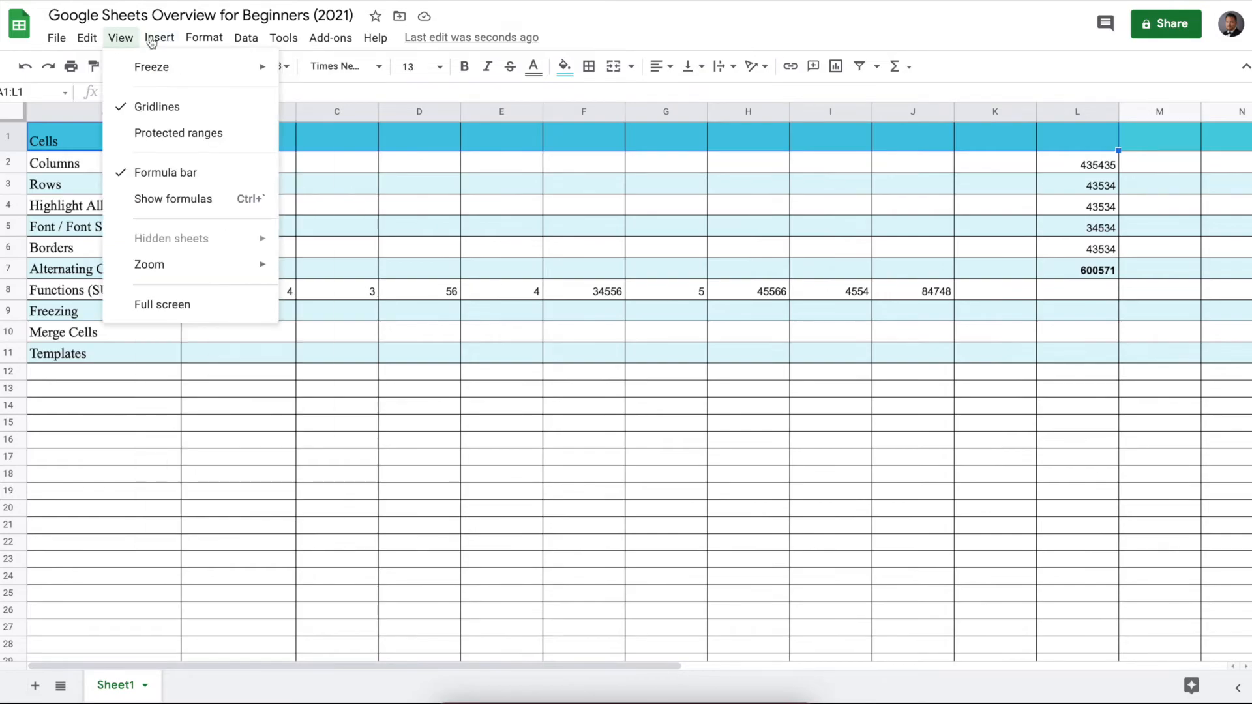
mouse_move(197, 41)
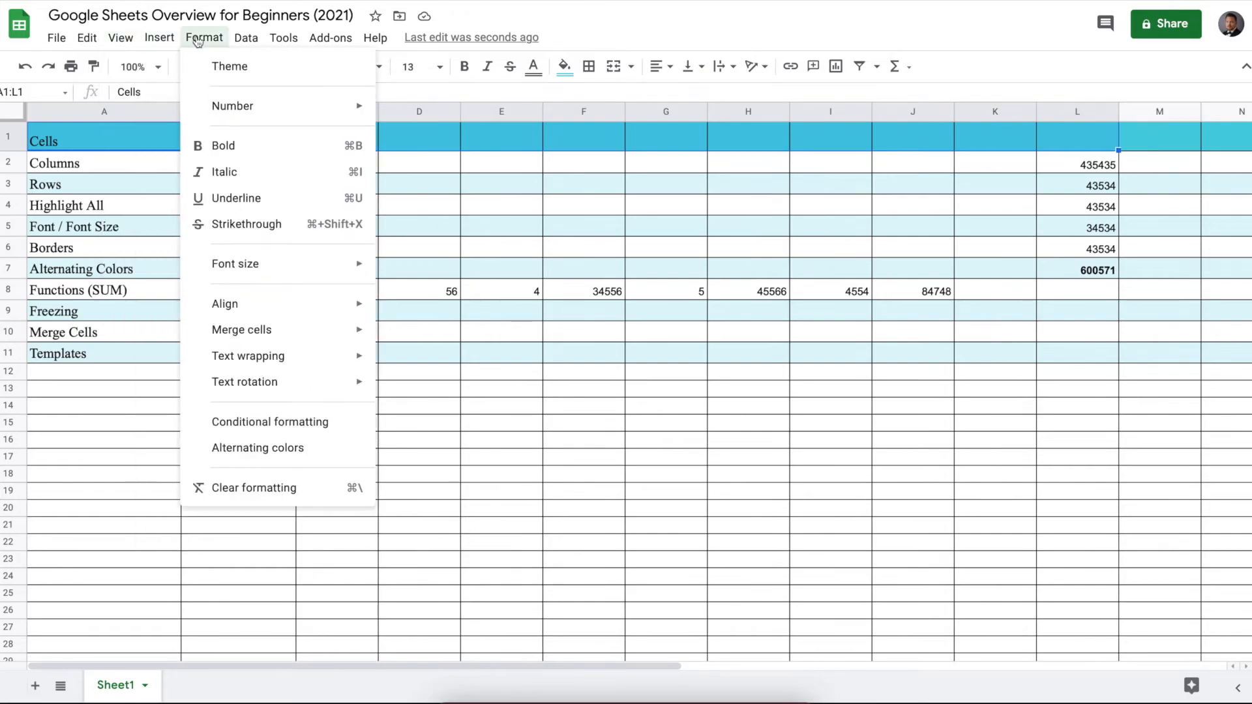
mouse_move(358, 330)
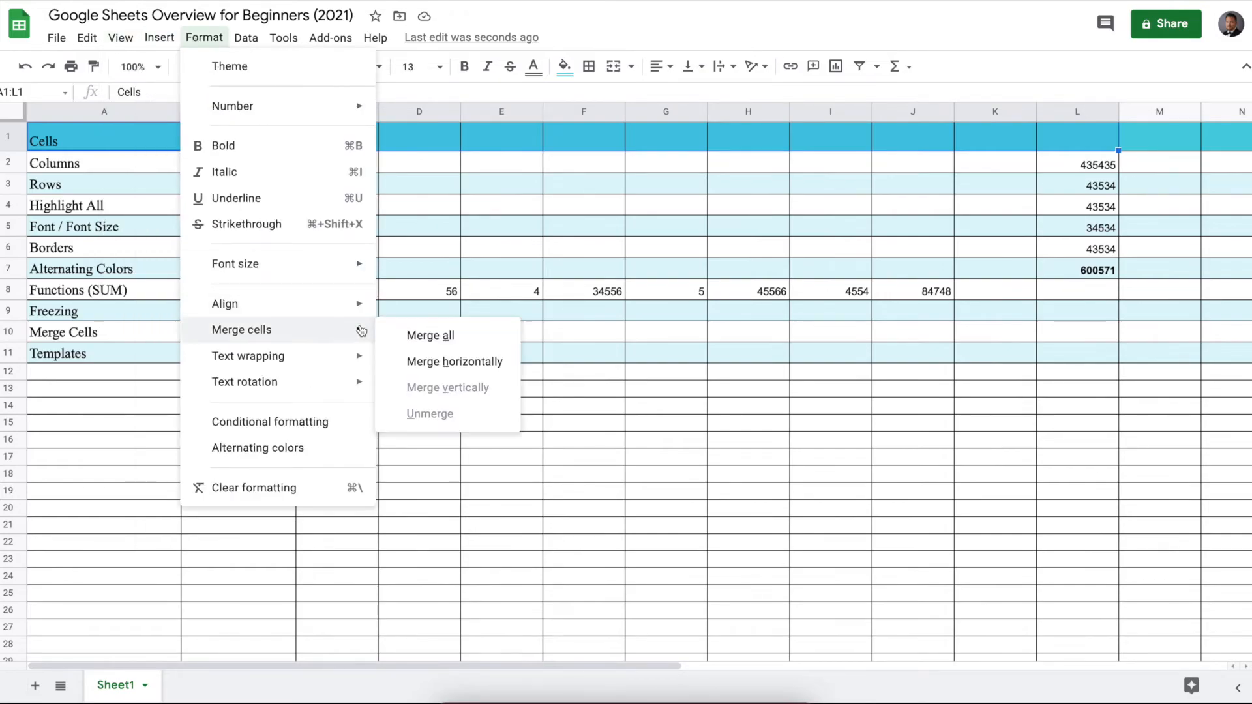
click(455, 364)
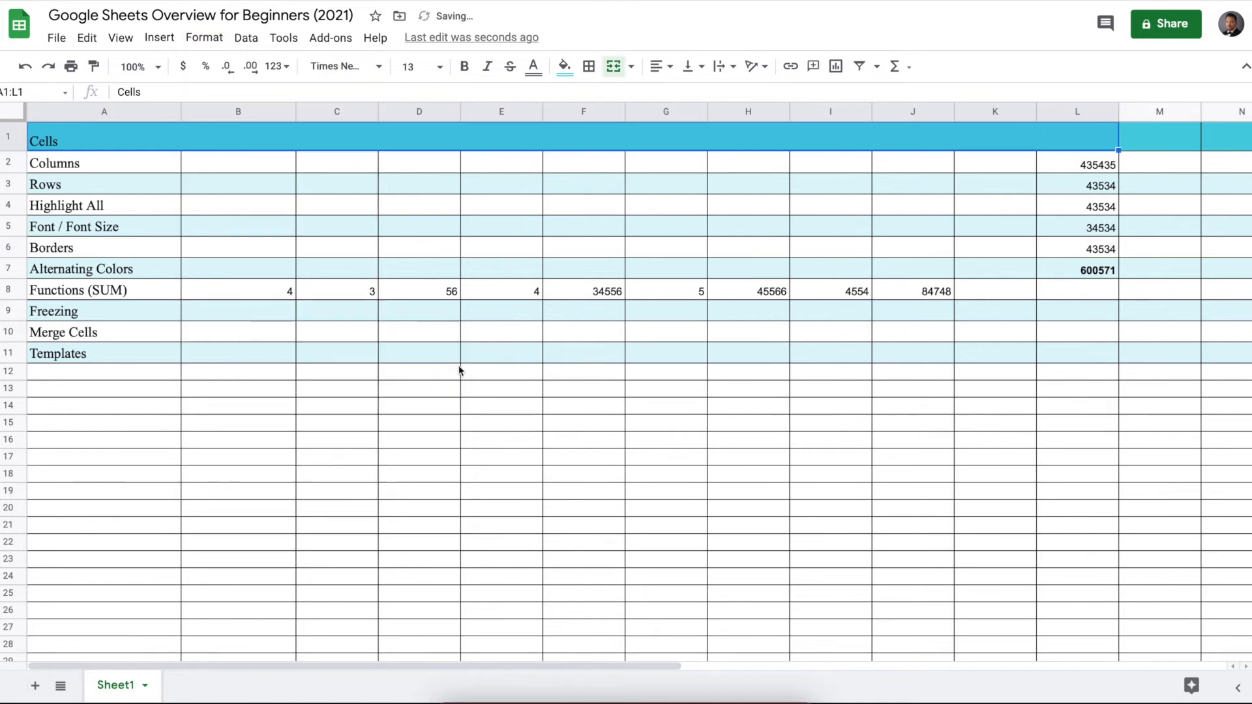
click(484, 412)
Step: Replace the merged header cell's text with "TITLE"
click(432, 133)
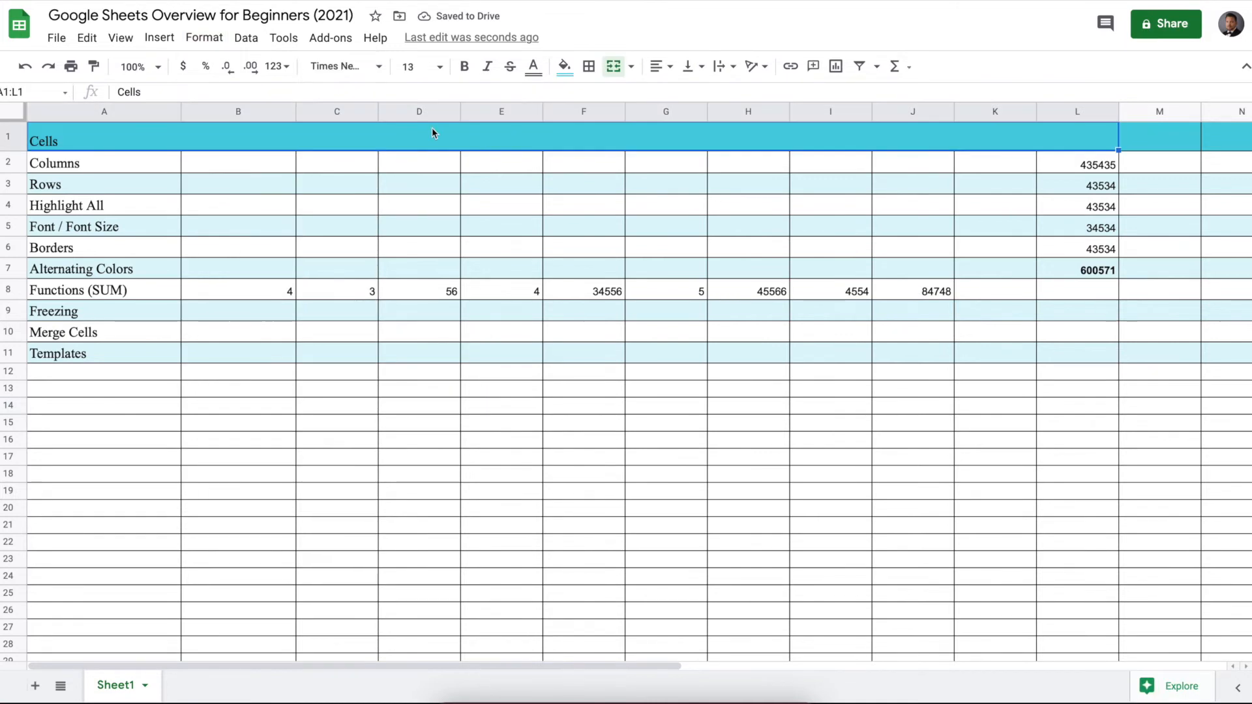
text(TITLE)
click(355, 310)
Step: Make the header text "TITLE" bold and center it horizontally in the merged cell
click(68, 144)
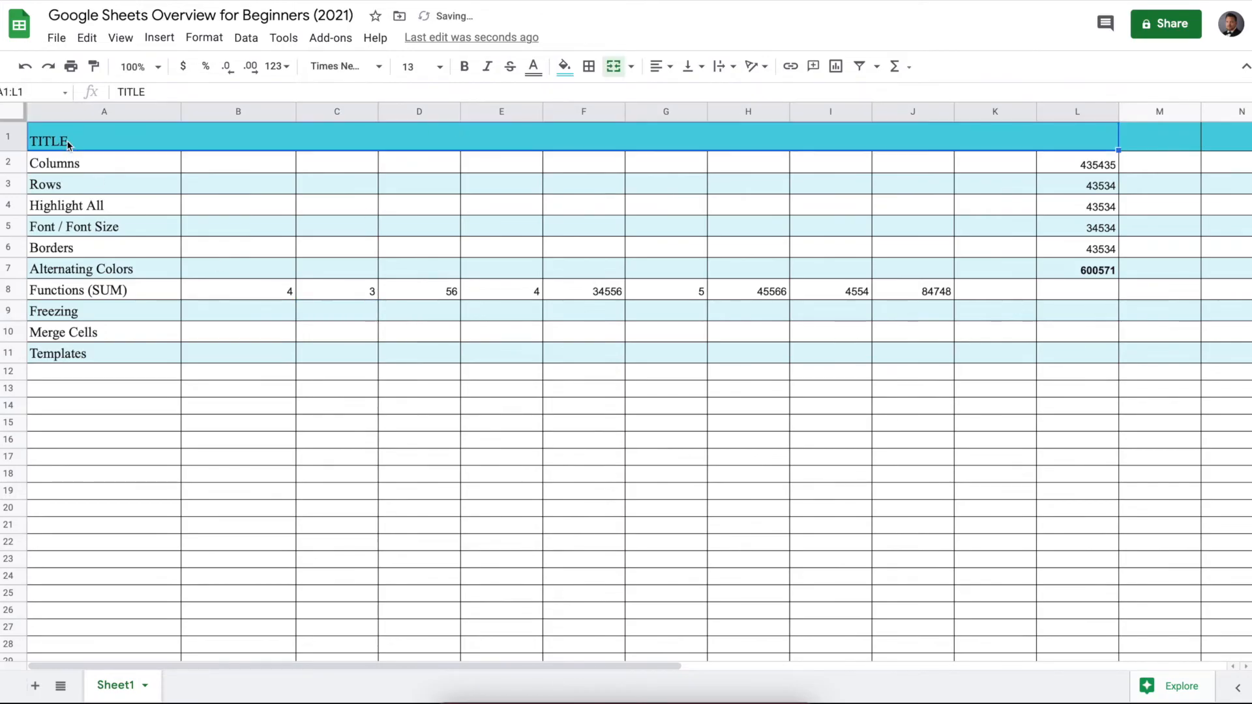
click(465, 72)
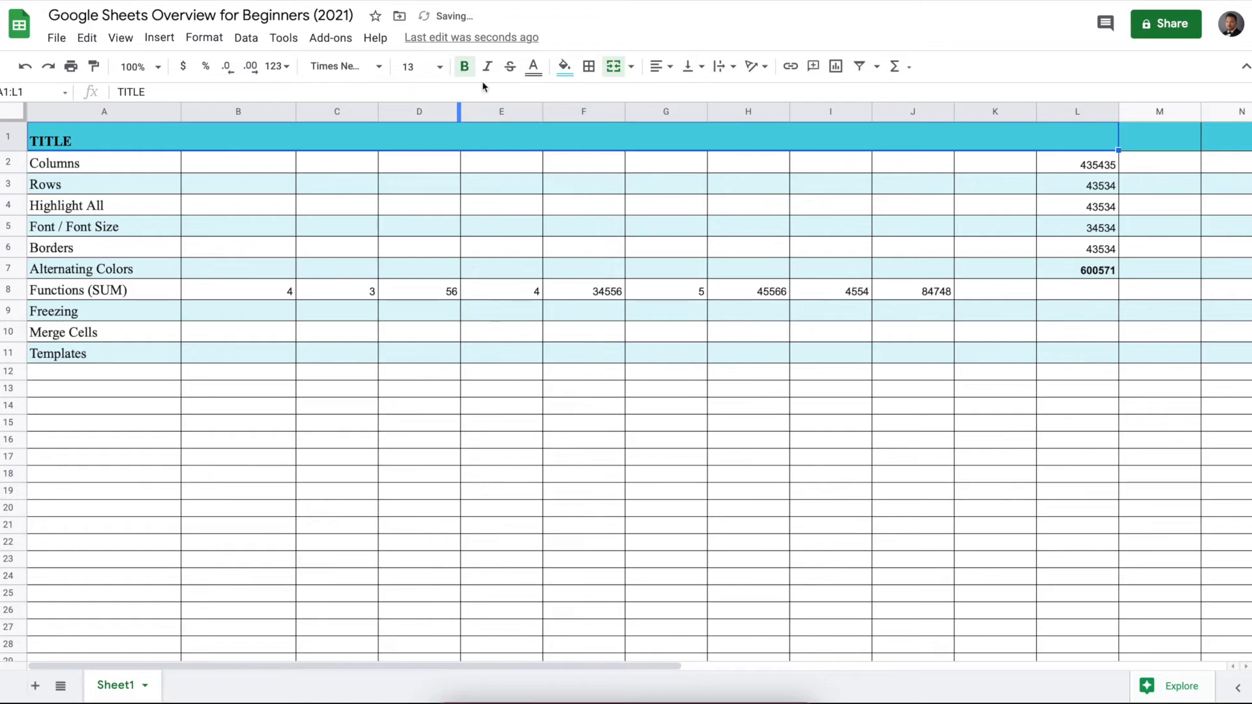
click(659, 65)
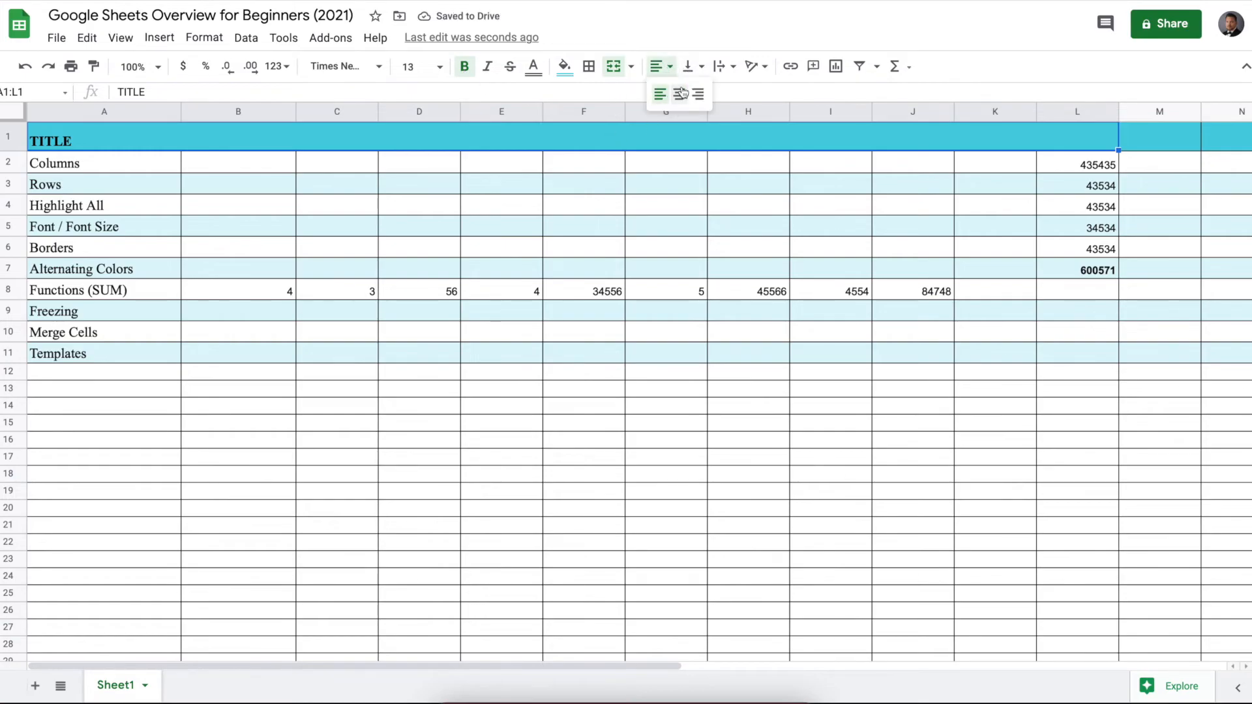
click(679, 94)
click(674, 212)
Step: Make row 1 slightly taller and set the title's font size to 20
drag(15, 151, 13, 163)
click(480, 199)
click(525, 143)
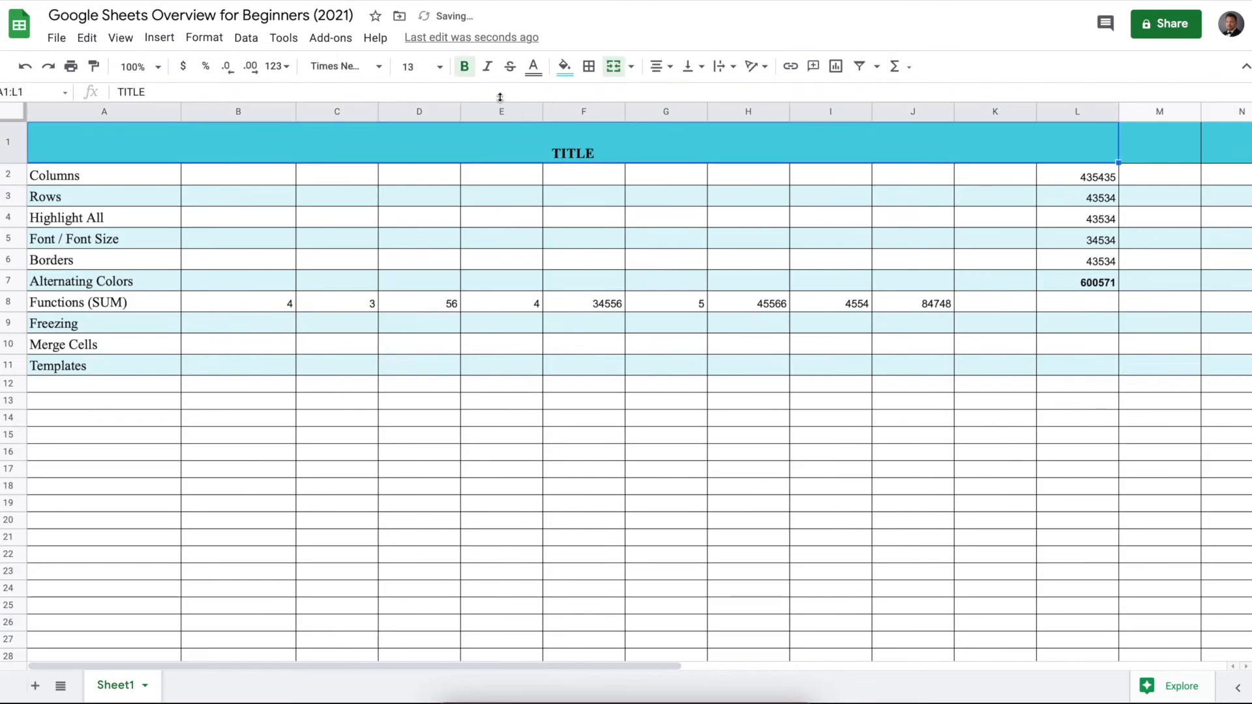
click(405, 62)
text(20)
key(Return)
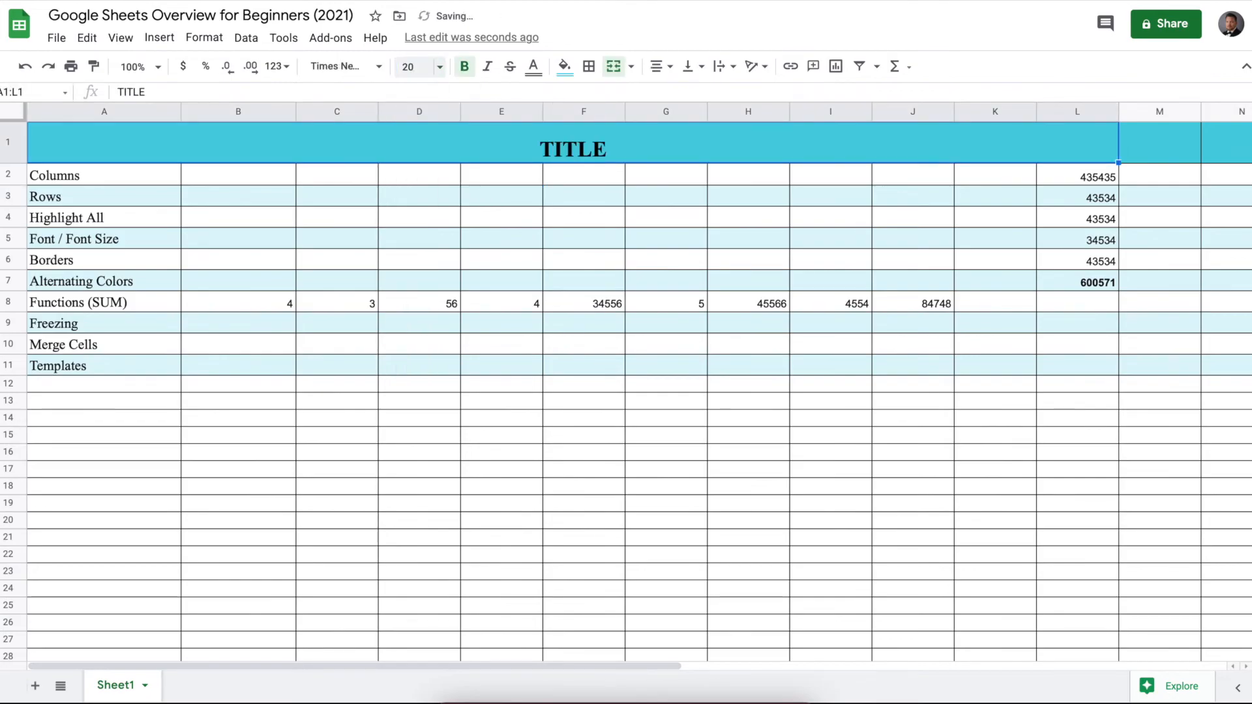
click(623, 217)
Step: Try middle vertical alignment on the merged title cell, and undo it
click(566, 133)
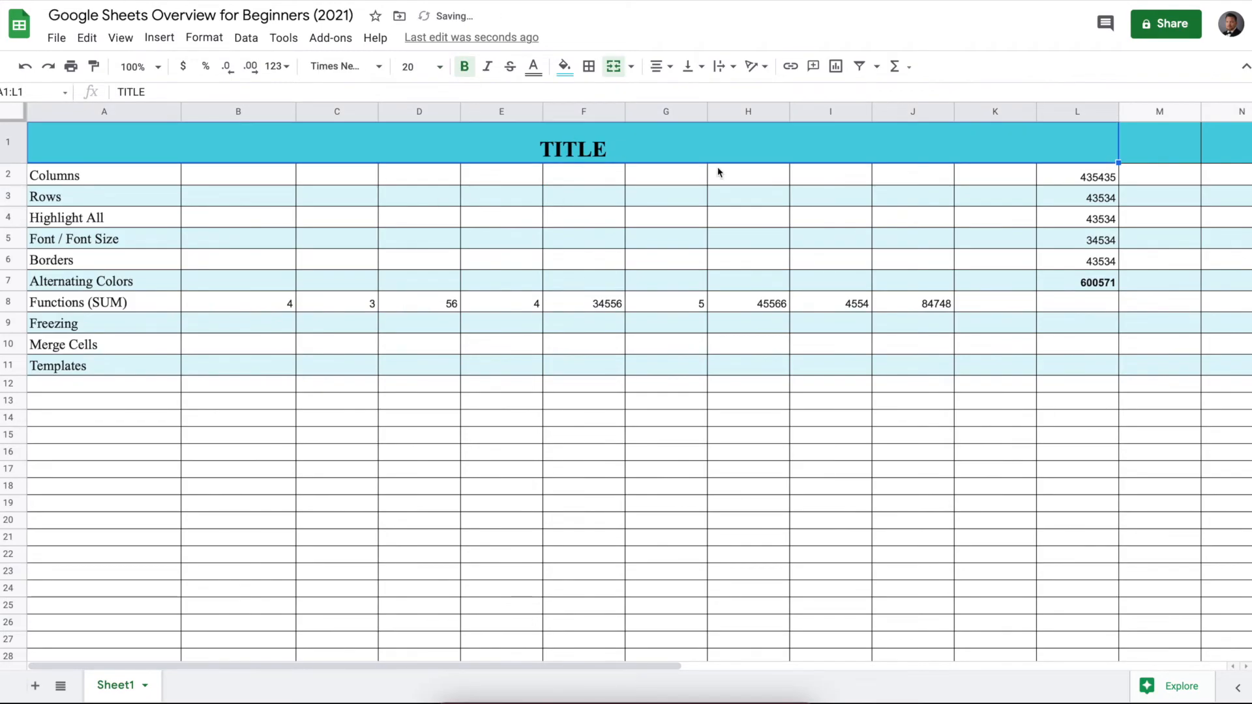
click(701, 68)
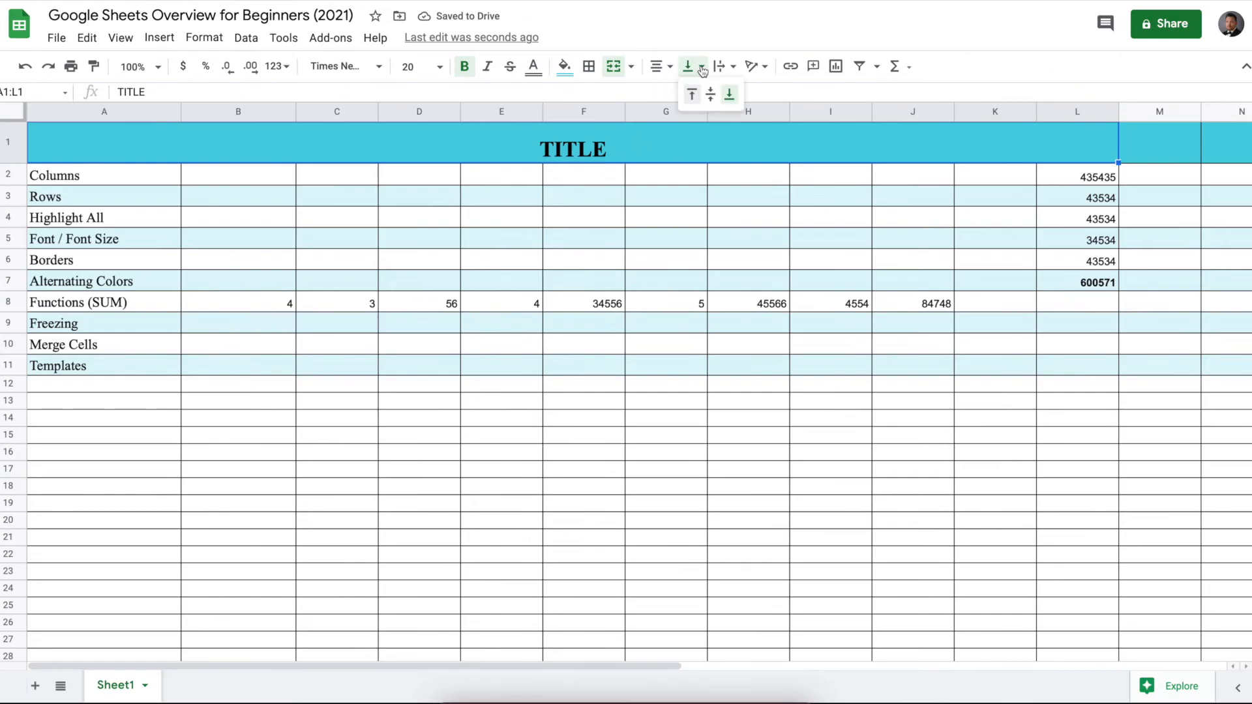
click(713, 103)
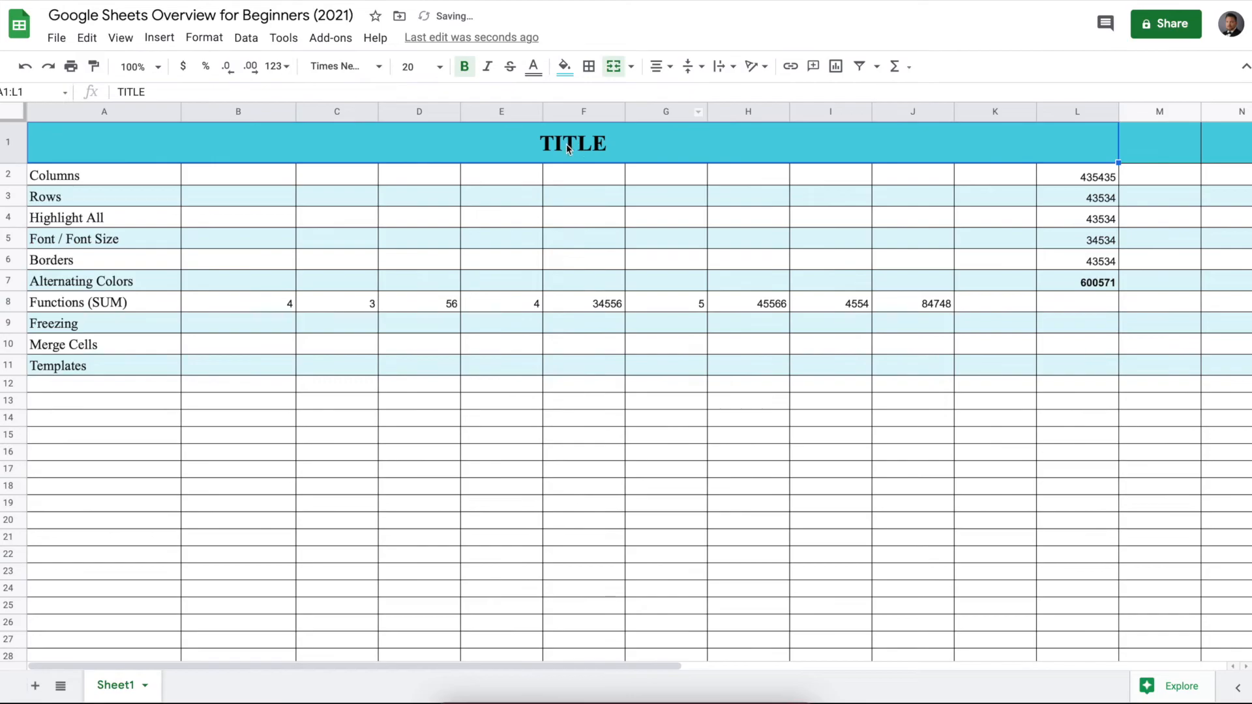
key(ctrl+z)
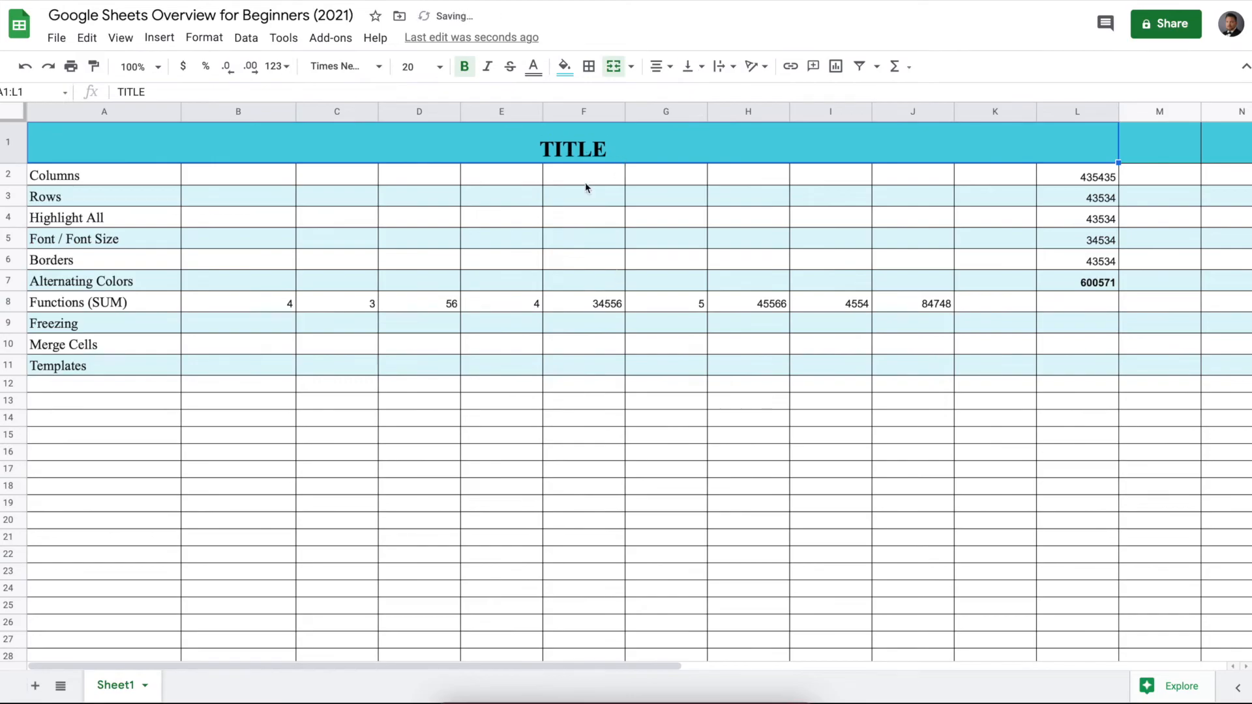
Step: Set the merged title cell's vertical alignment to middle
click(693, 67)
click(713, 99)
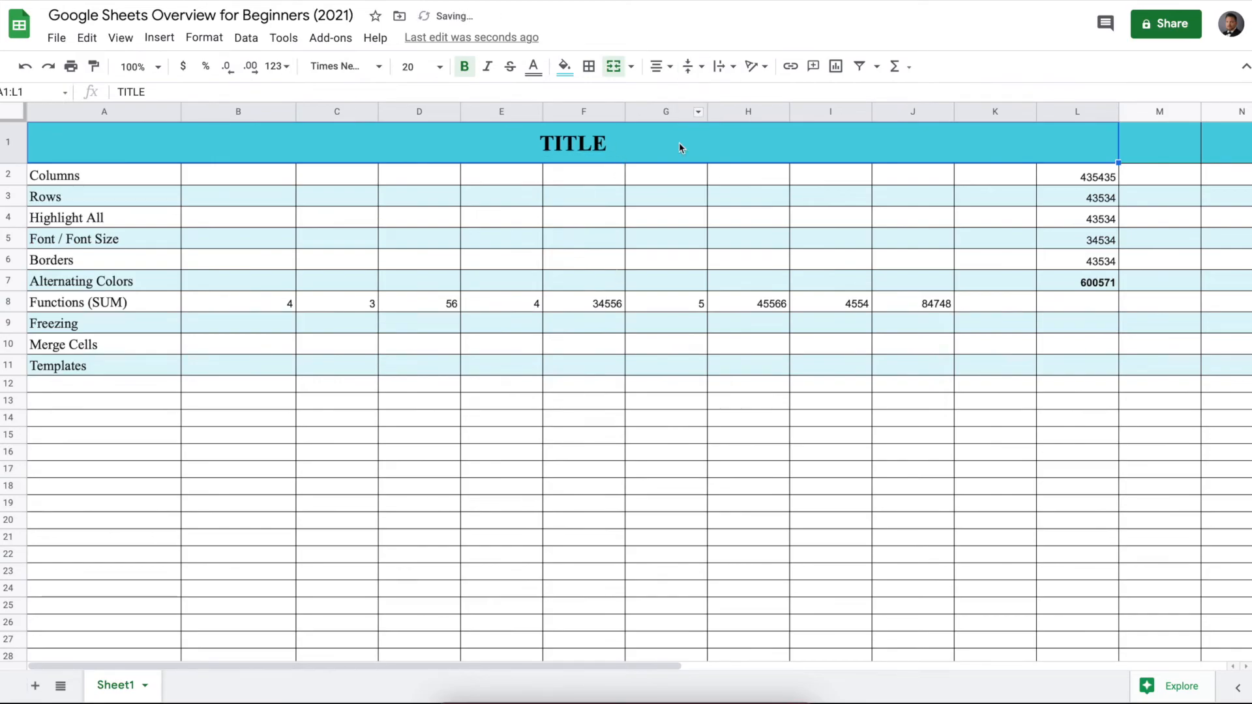
click(482, 222)
Step: Open the template gallery for creating a new spreadsheet from a template
click(83, 367)
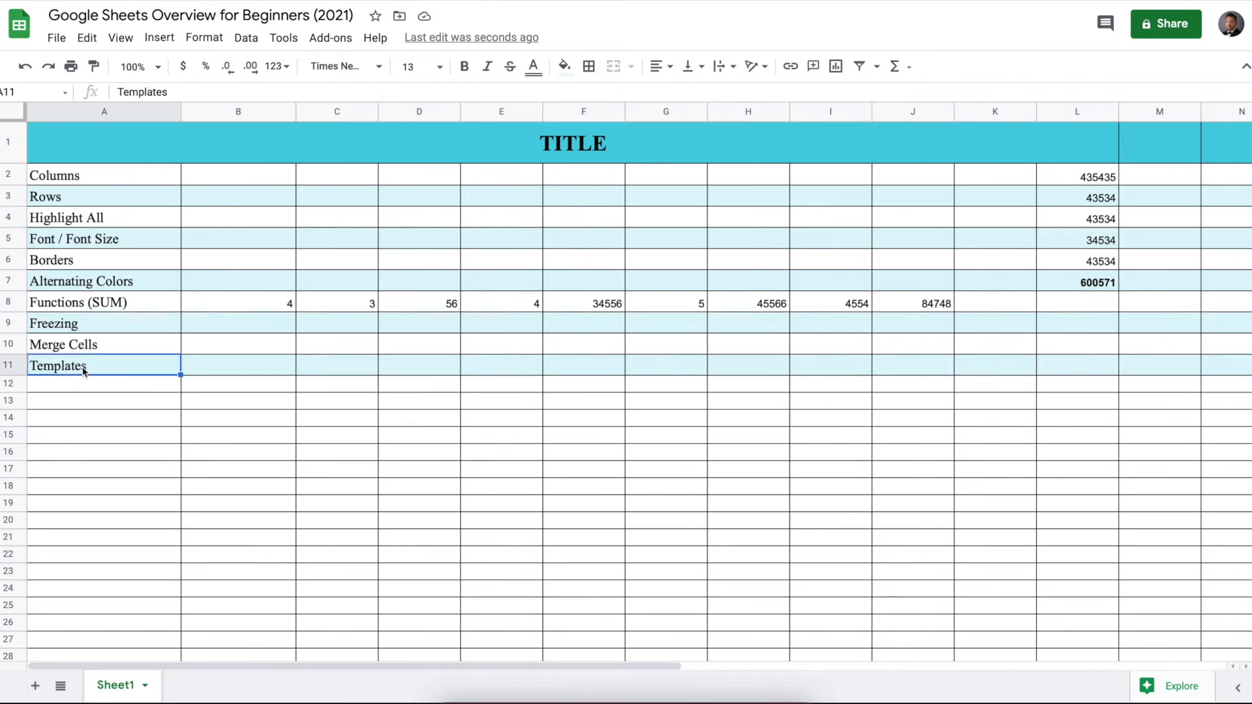
click(52, 37)
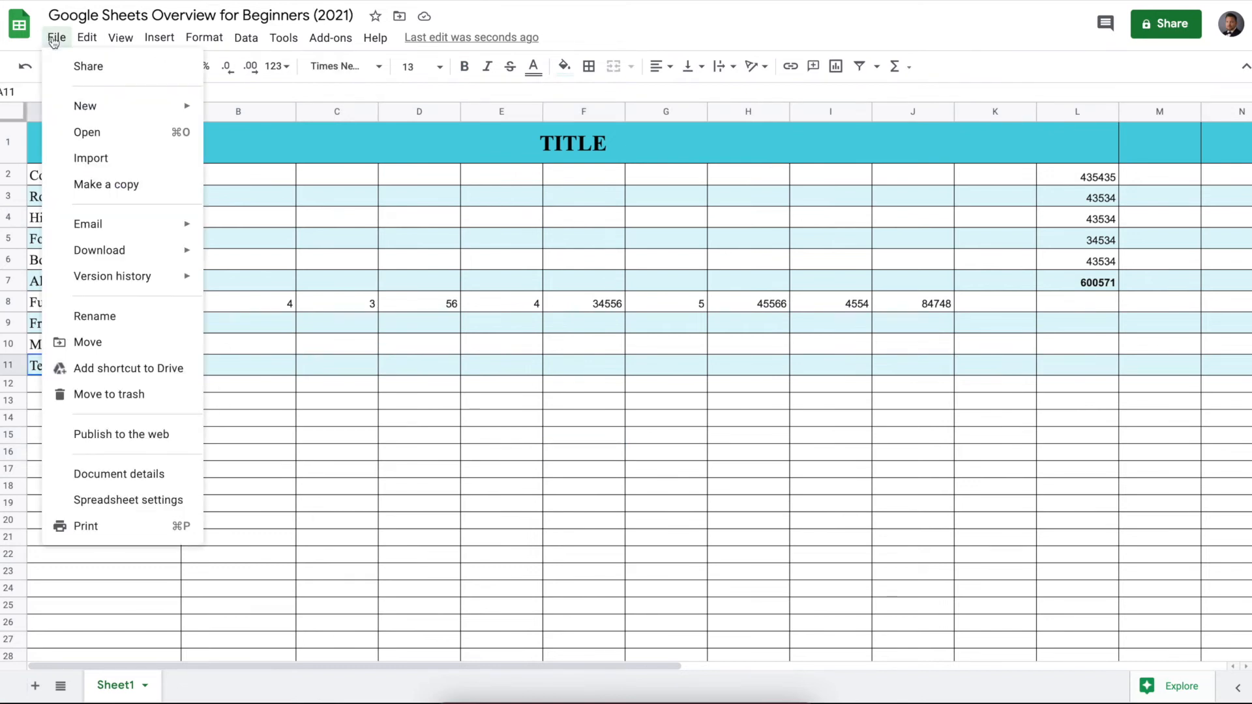
mouse_move(91, 106)
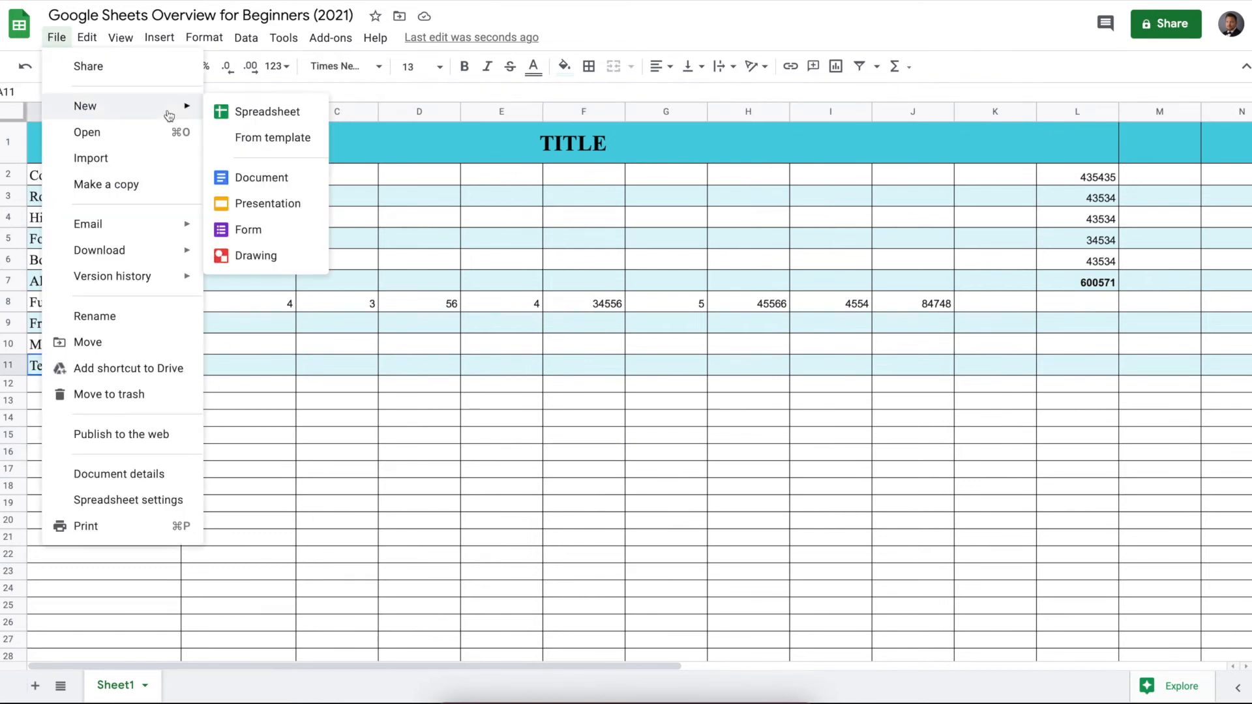
click(279, 140)
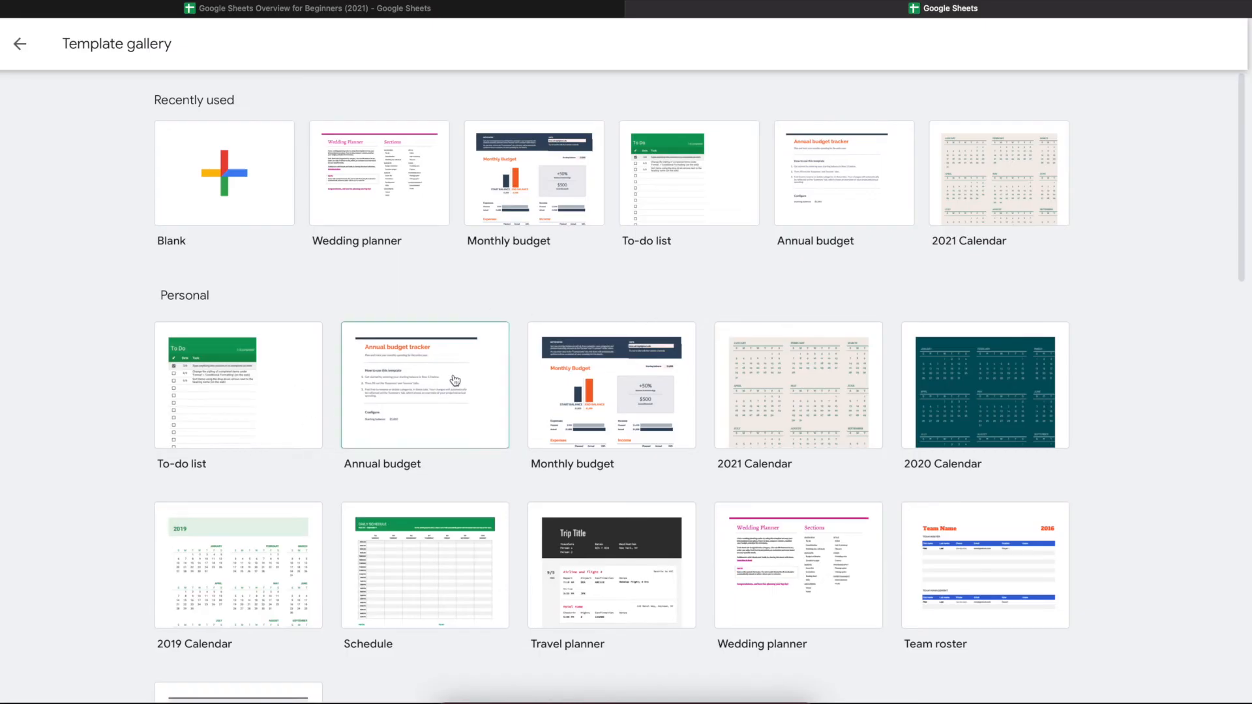
Step: Create a spreadsheet from the Attendance template in the Education section, and return to the overview spreadsheet
scroll(698, 363, down, 5)
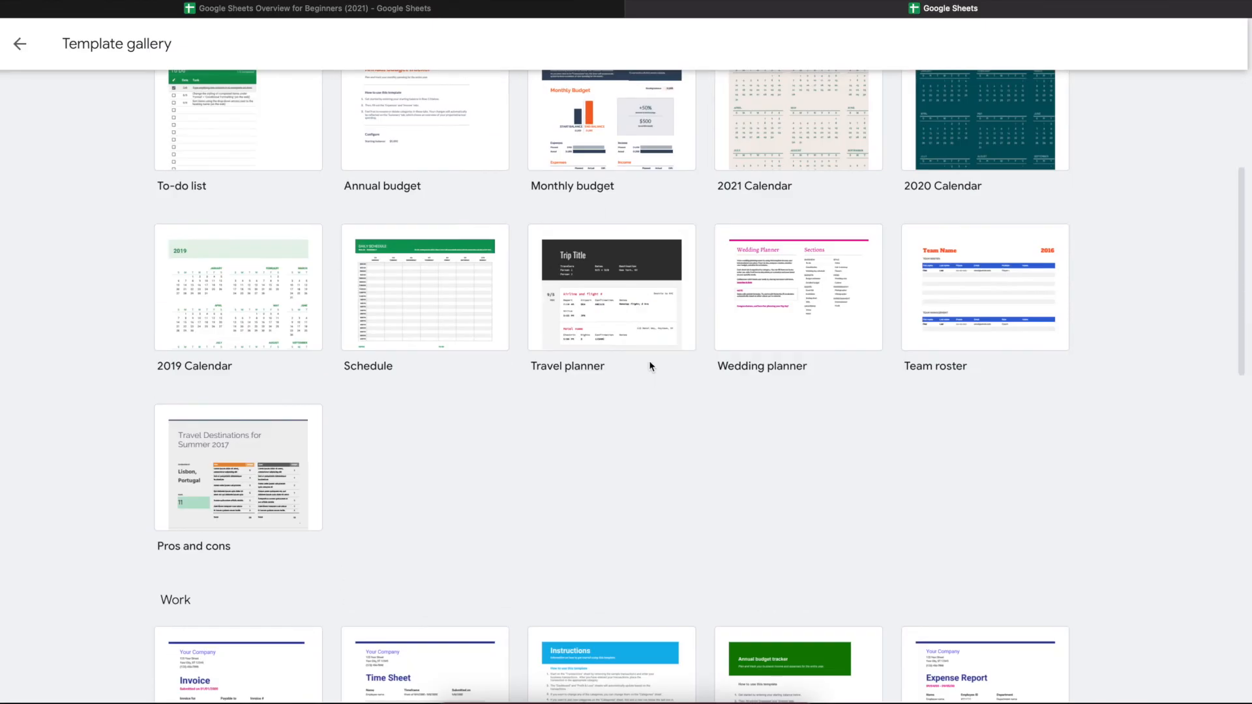
scroll(768, 349, down, 7)
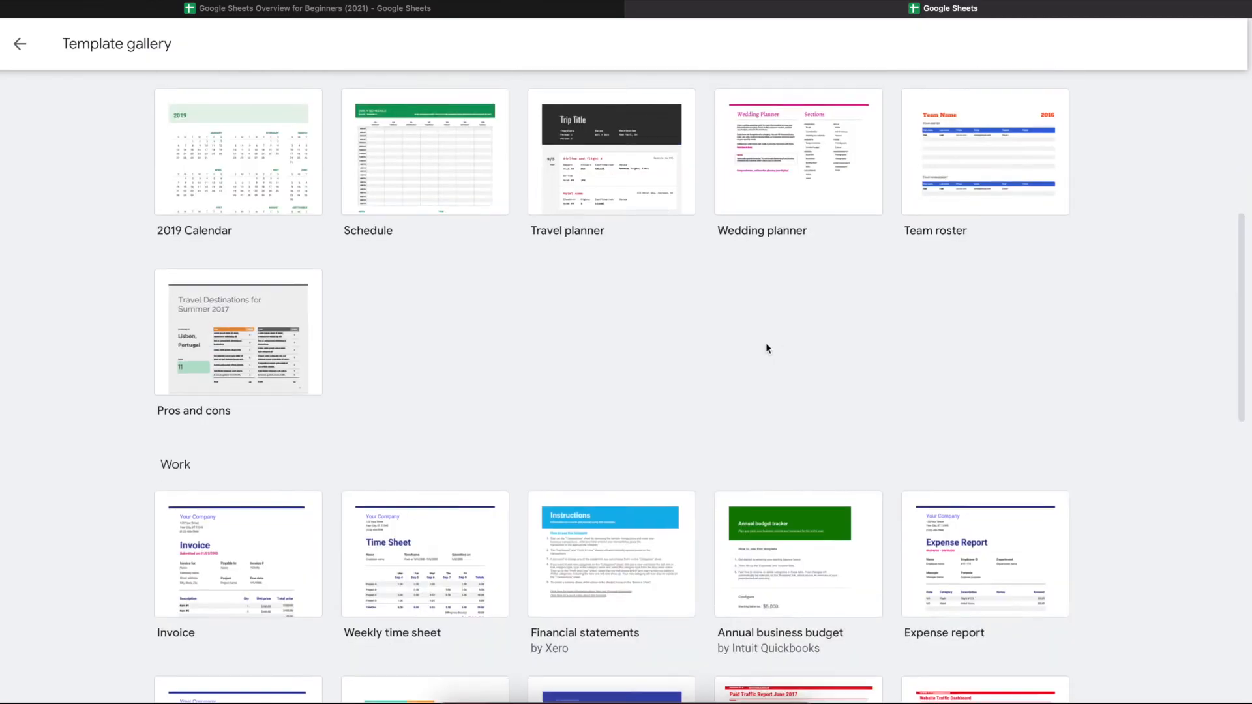
scroll(827, 337, down, 7)
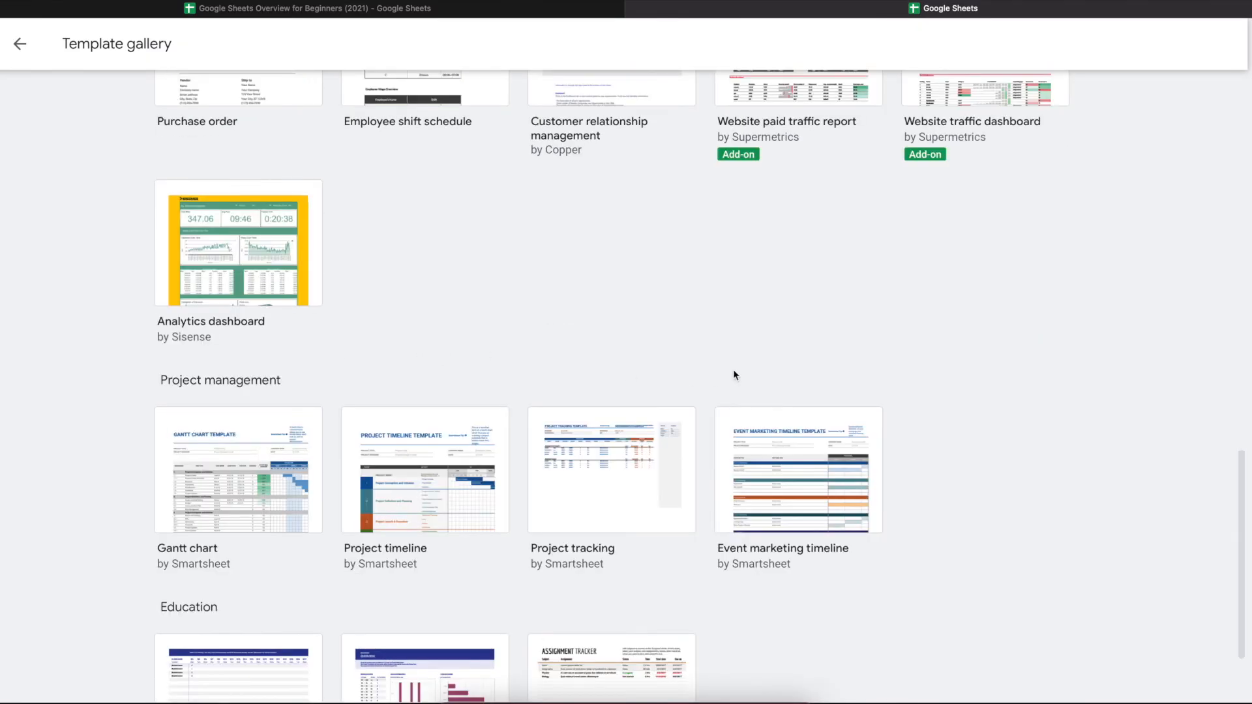
scroll(733, 369, down, 2)
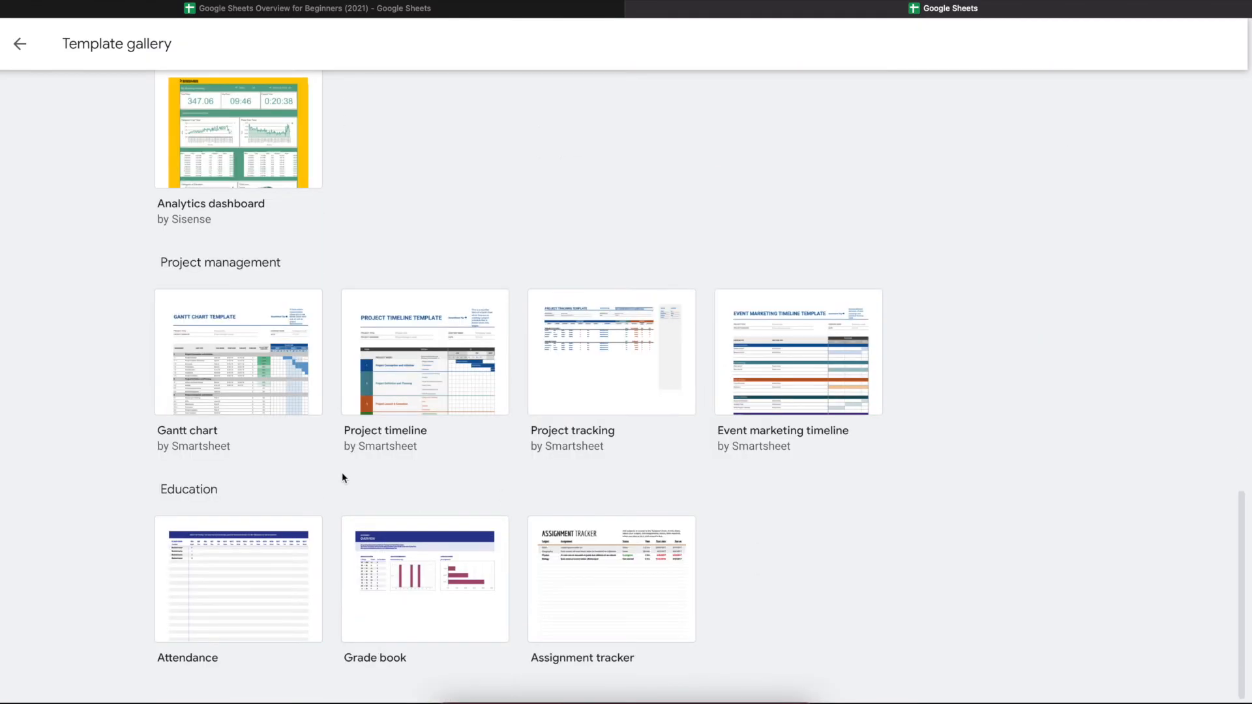
click(220, 595)
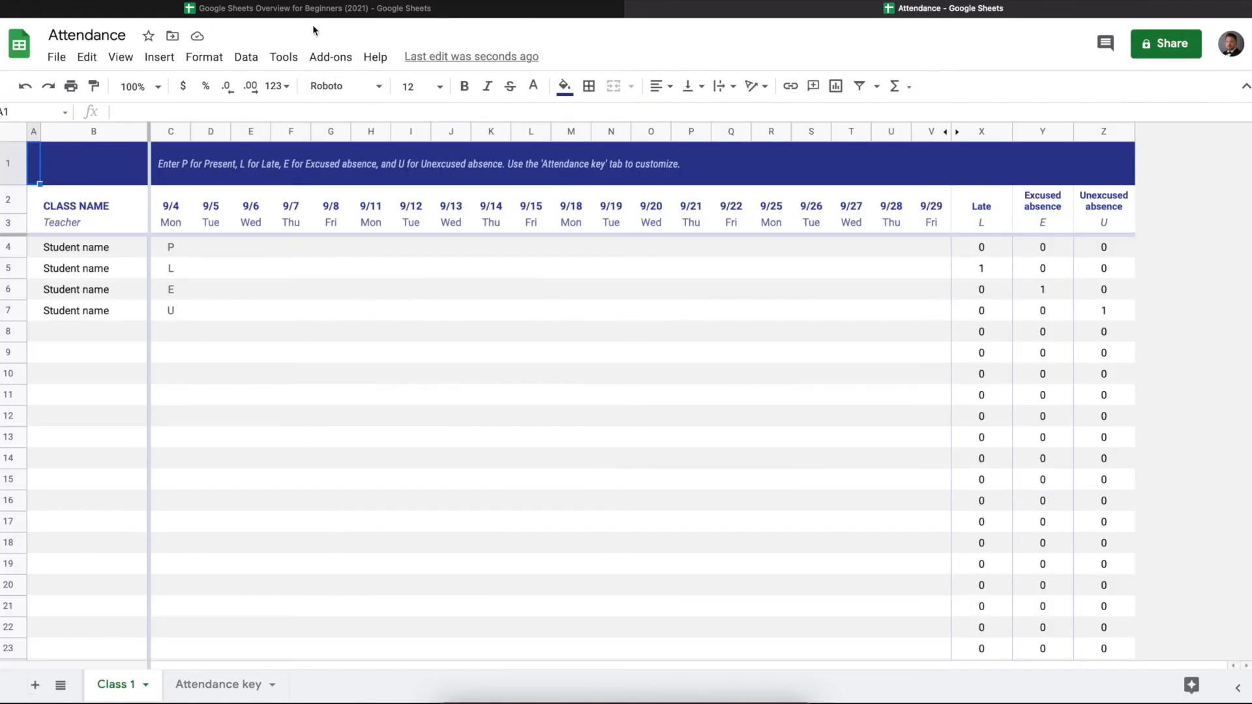
click(326, 8)
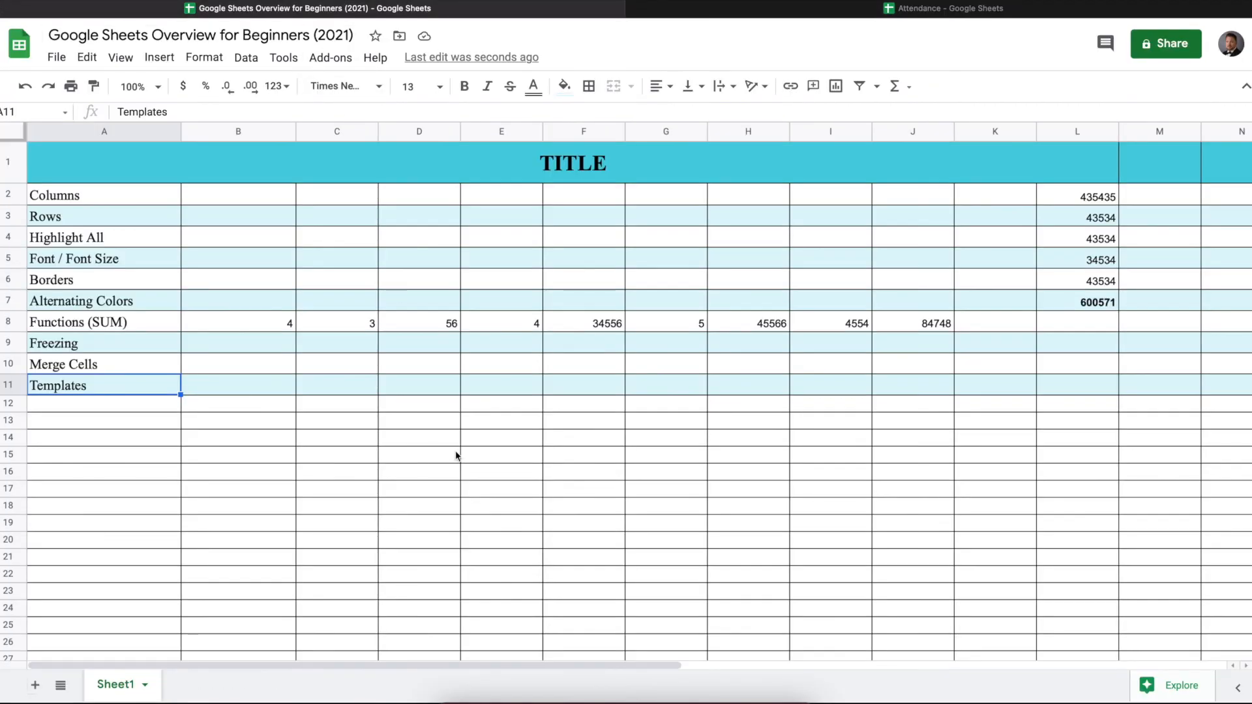